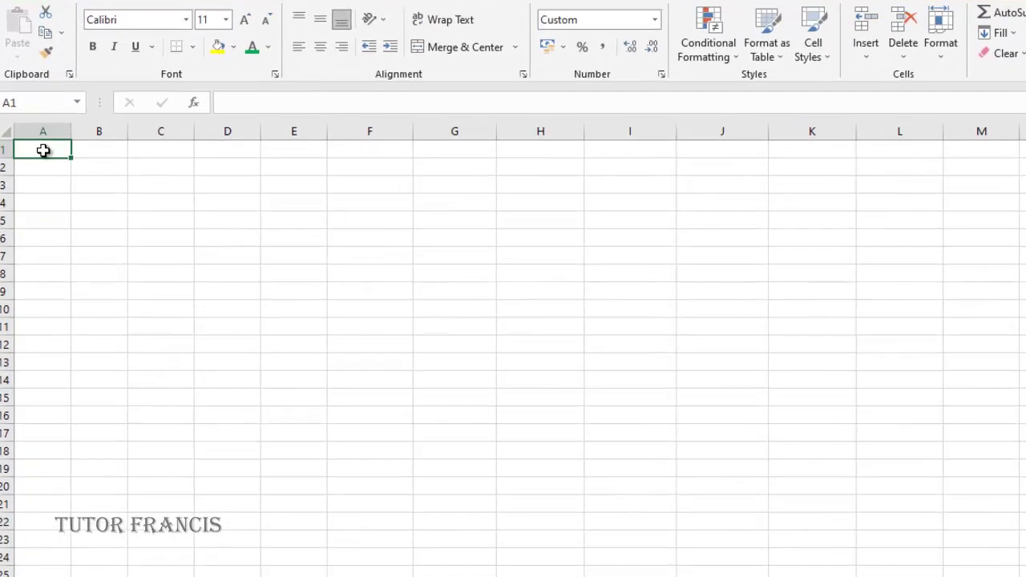
Enter "July" in A1 and fill it down through A20
{"action": "type", "text": "July"}
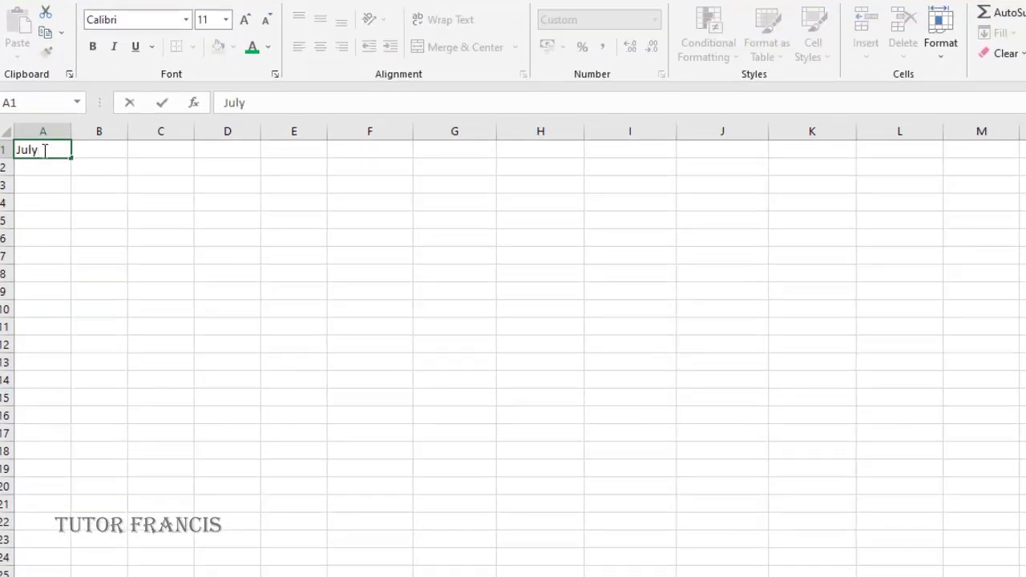
{"action": "left_click", "coordinate": [43, 165]}
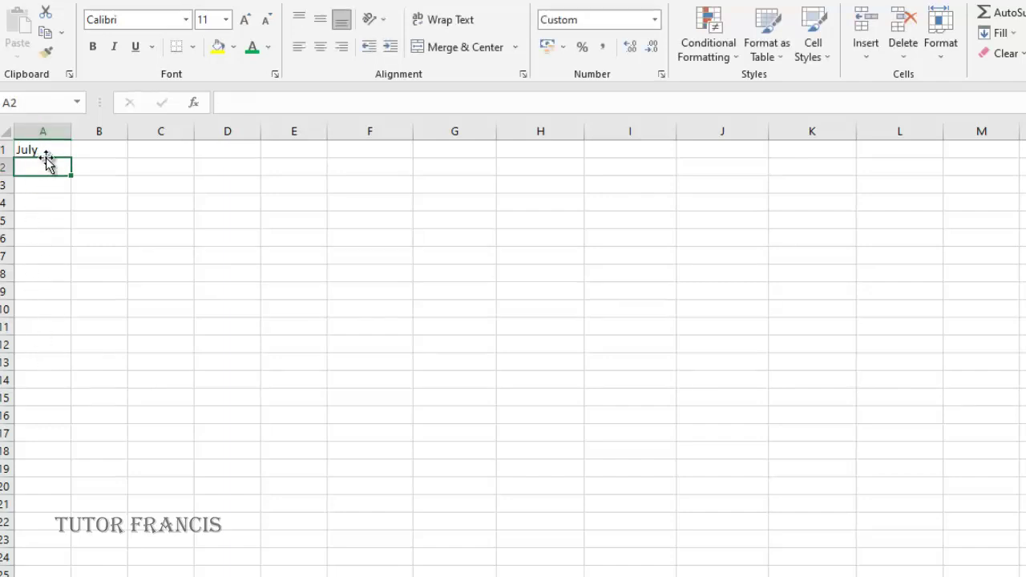
{"action": "left_click_drag", "start_coordinate": [43, 145], "coordinate": [33, 490]}
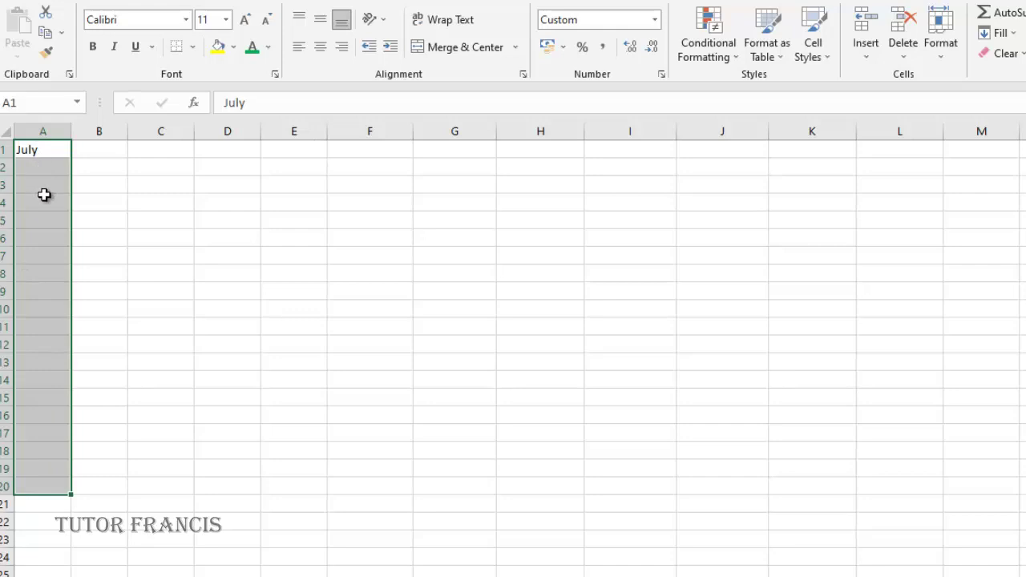
{"action": "left_click", "coordinate": [1015, 34]}
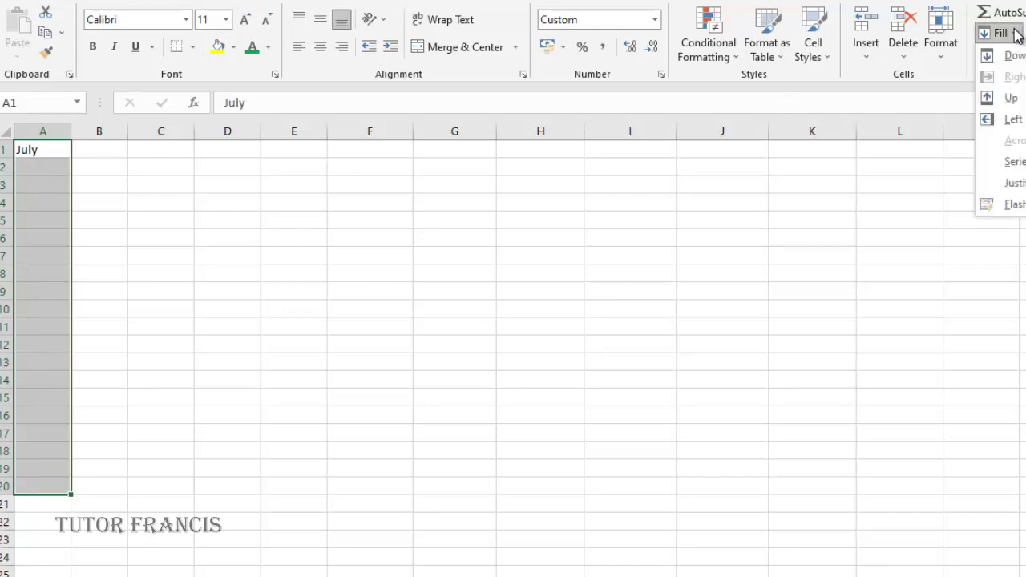
{"action": "left_click", "coordinate": [1013, 54]}
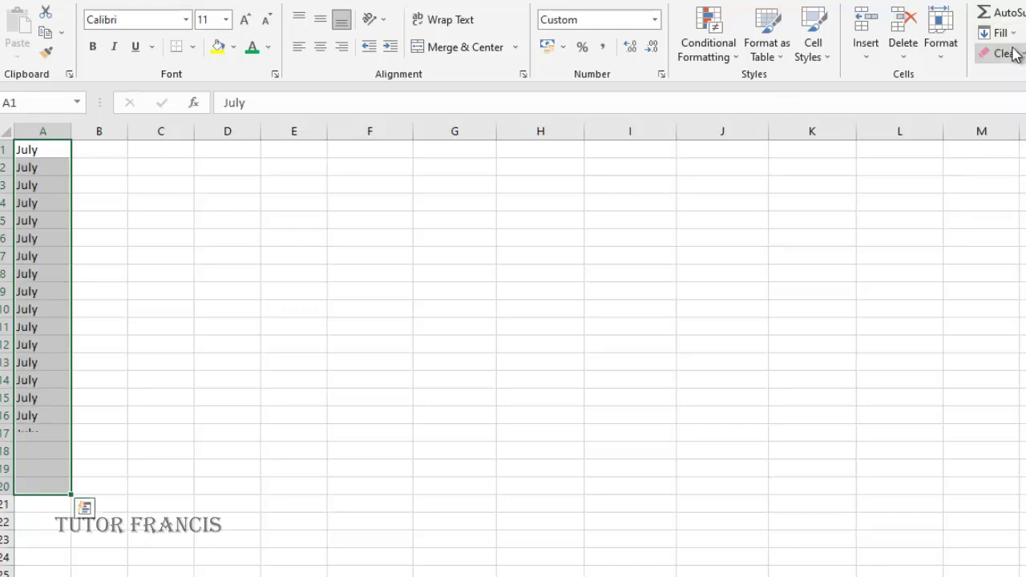
{"action": "left_click", "coordinate": [1016, 53]}
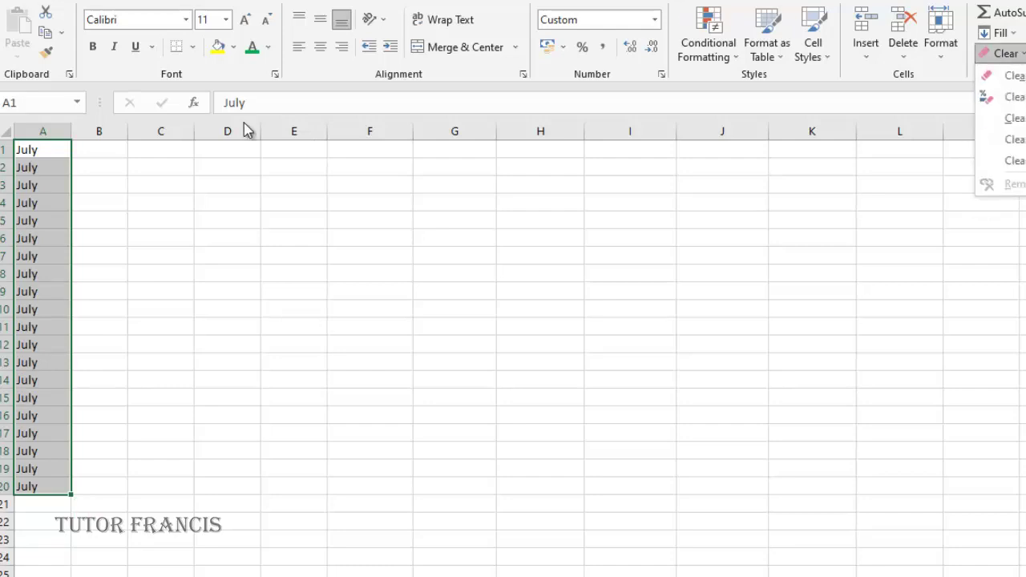
{"action": "left_click", "coordinate": [103, 150]}
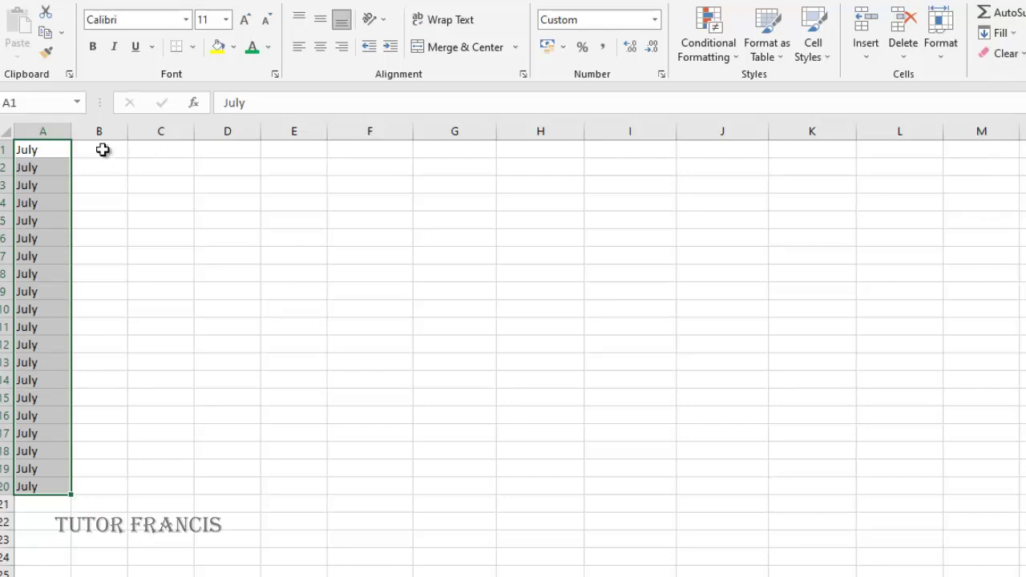
{"action": "left_click", "coordinate": [102, 150]}
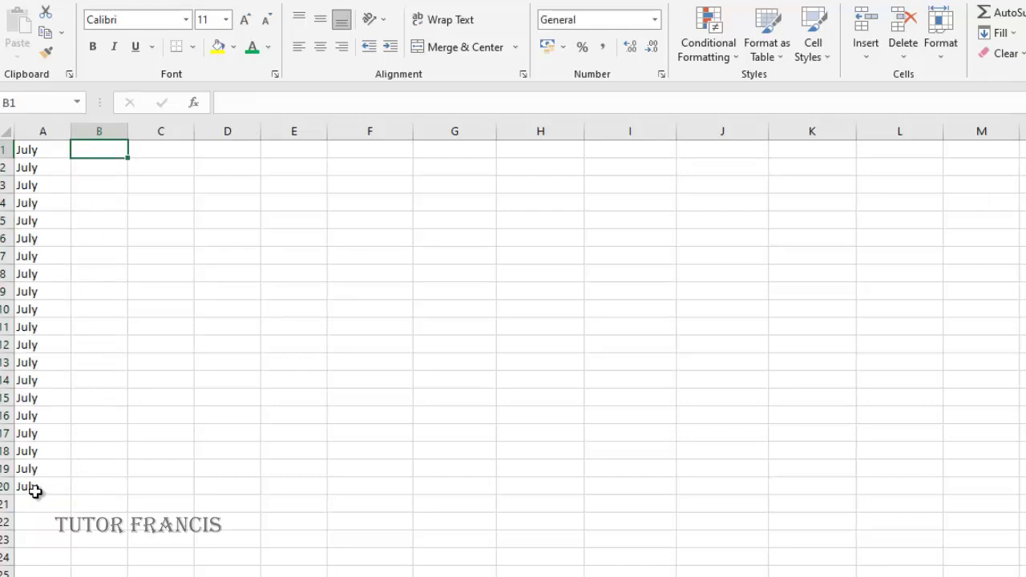
Fill "July" from A20 further down column A, past row 28
{"action": "left_click_drag", "start_coordinate": [32, 488], "coordinate": [26, 568]}
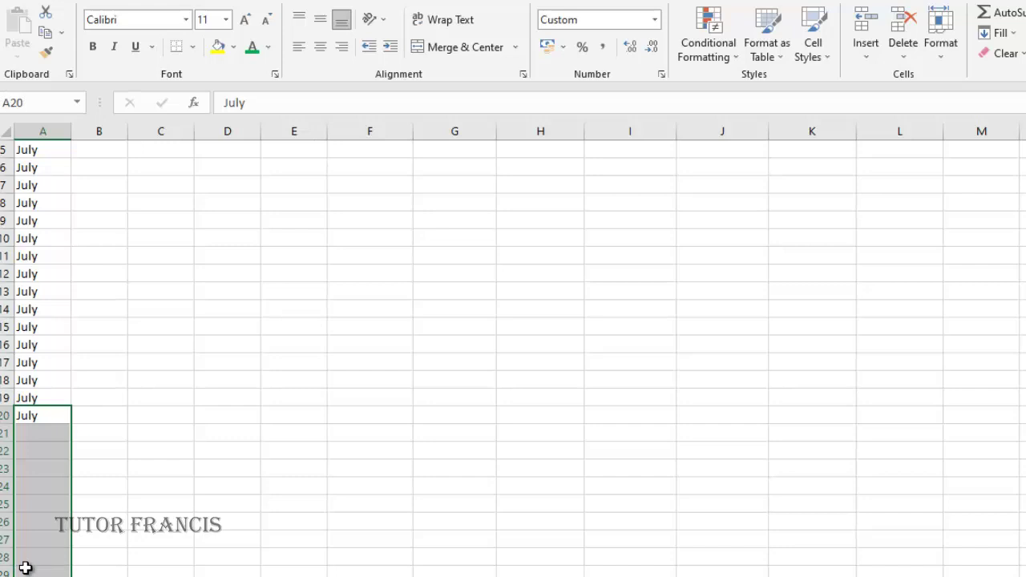
{"action": "key", "text": "ctrl+d"}
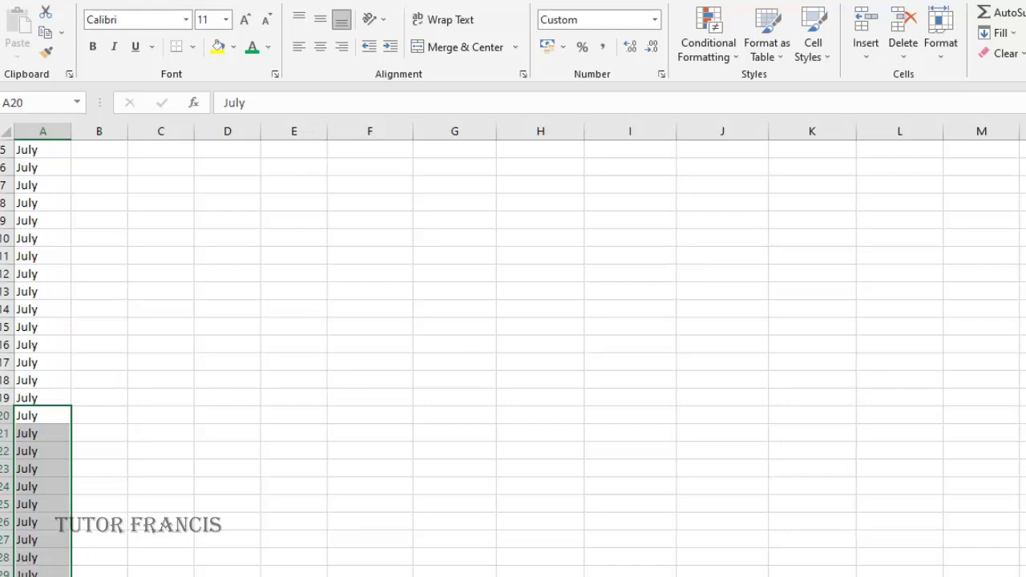
{"action": "scroll", "coordinate": [513, 358], "scroll_direction": "up", "scroll_amount": 2}
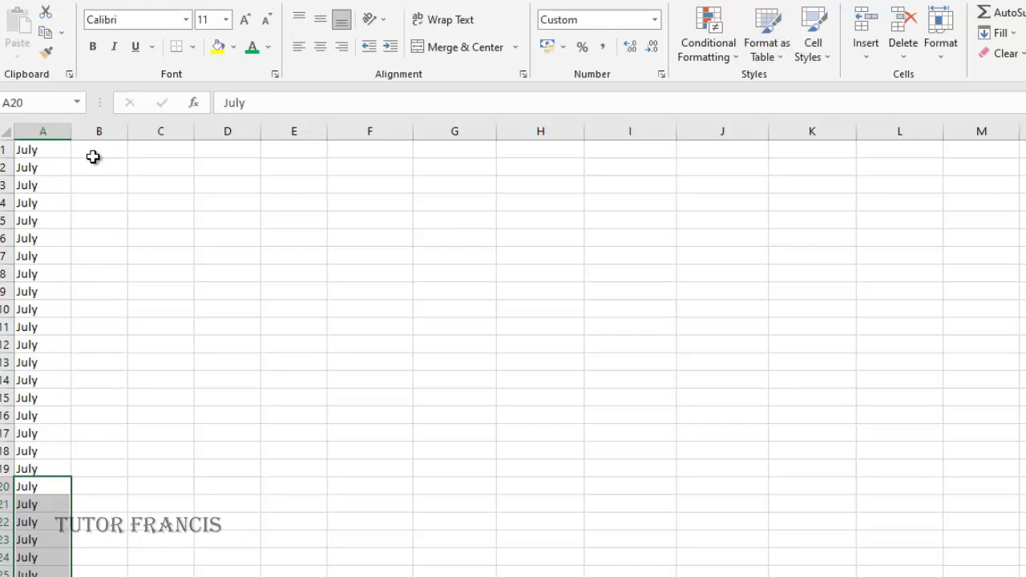
Enter the times 10:00 am in B1 and 11:00 am in B2
{"action": "left_click", "coordinate": [93, 157]}
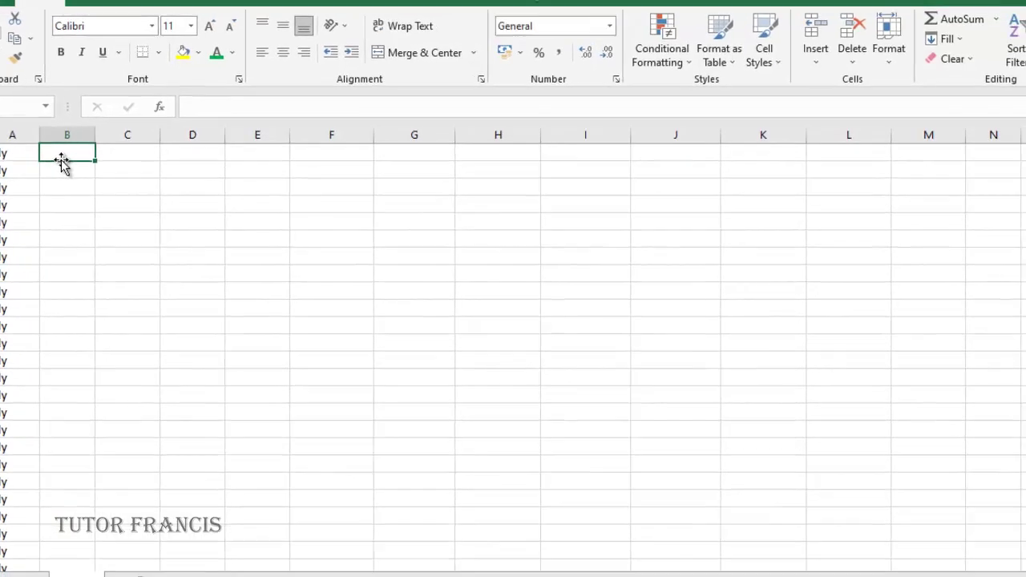
{"action": "type", "text": "10"}
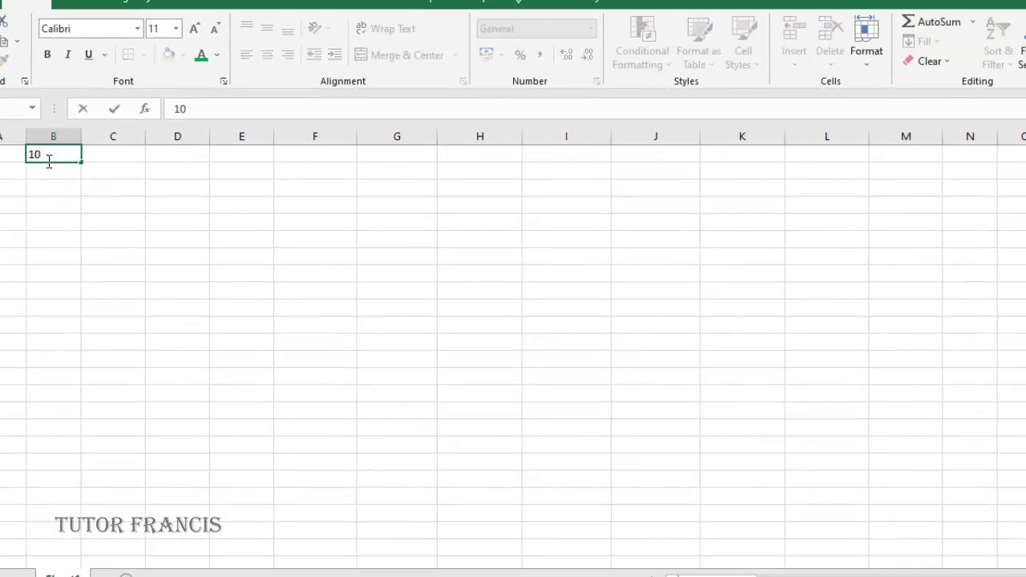
{"action": "type", "text": ":00 am"}
{"action": "key", "text": "Return"}
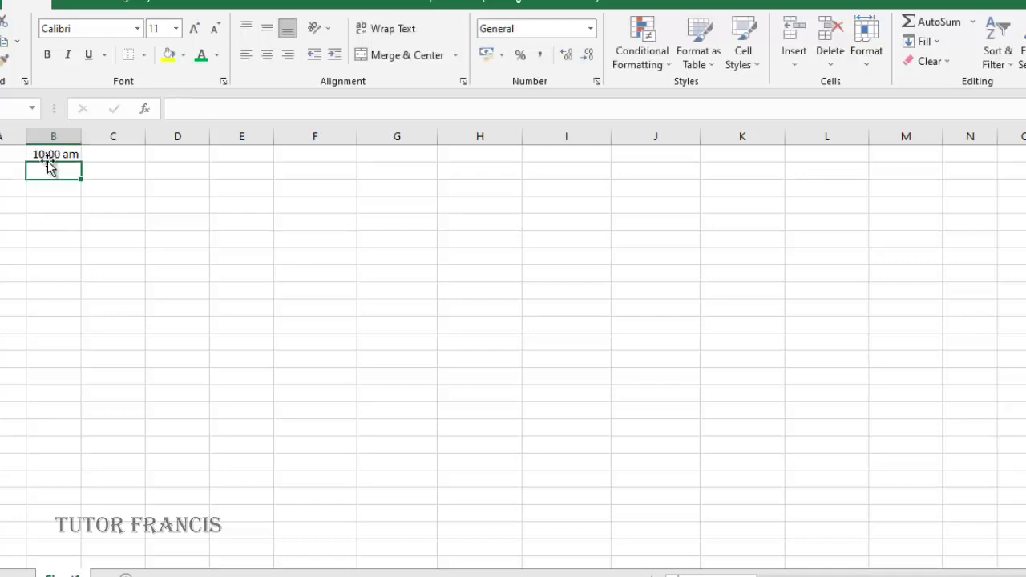
{"action": "type", "text": "11"}
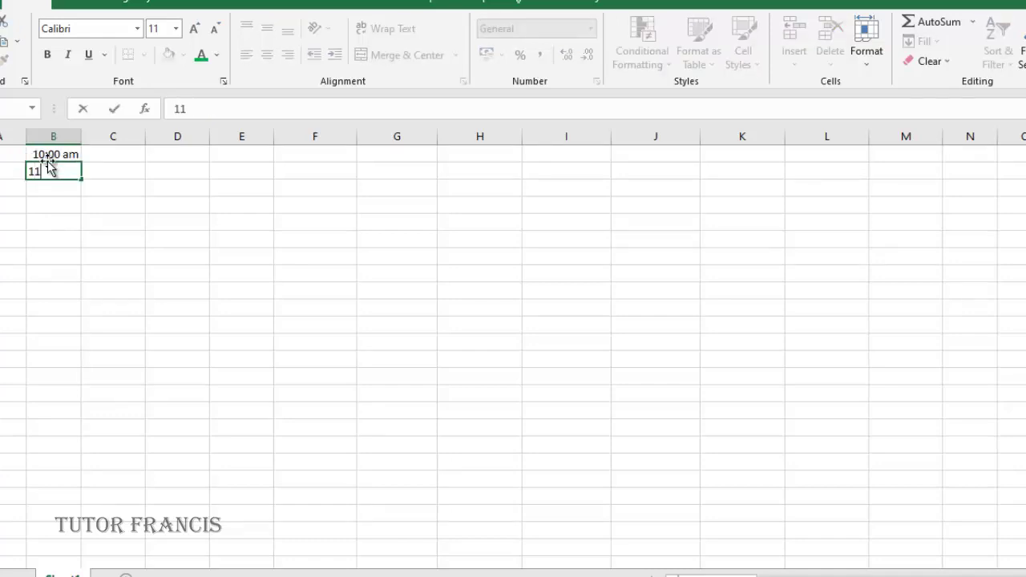
{"action": "type", "text": ":00 am"}
{"action": "key", "text": "Return"}
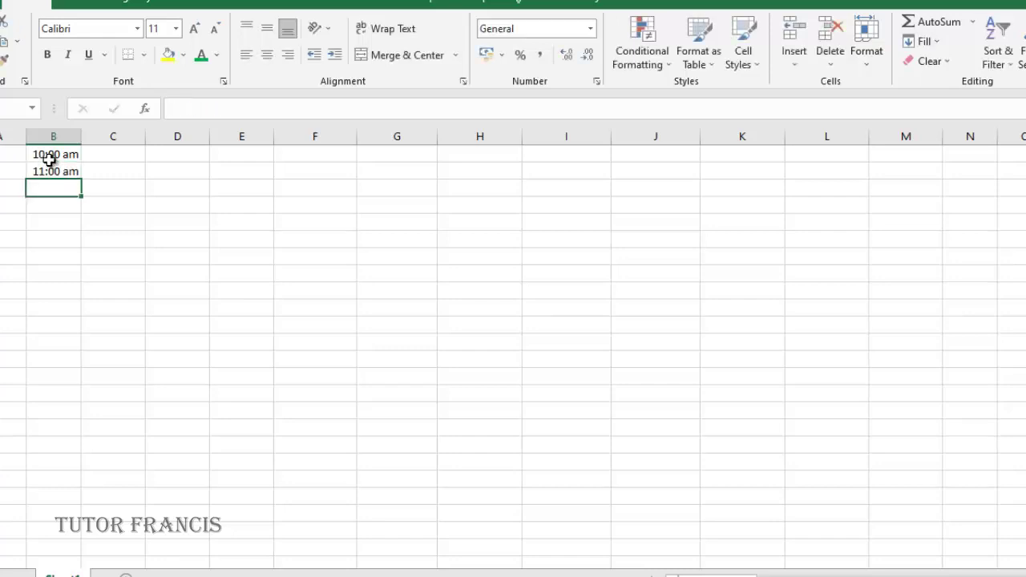
Extend the hourly pattern of B1:B2 down column B with AutoFill, past row 24
{"action": "left_click", "coordinate": [51, 155]}
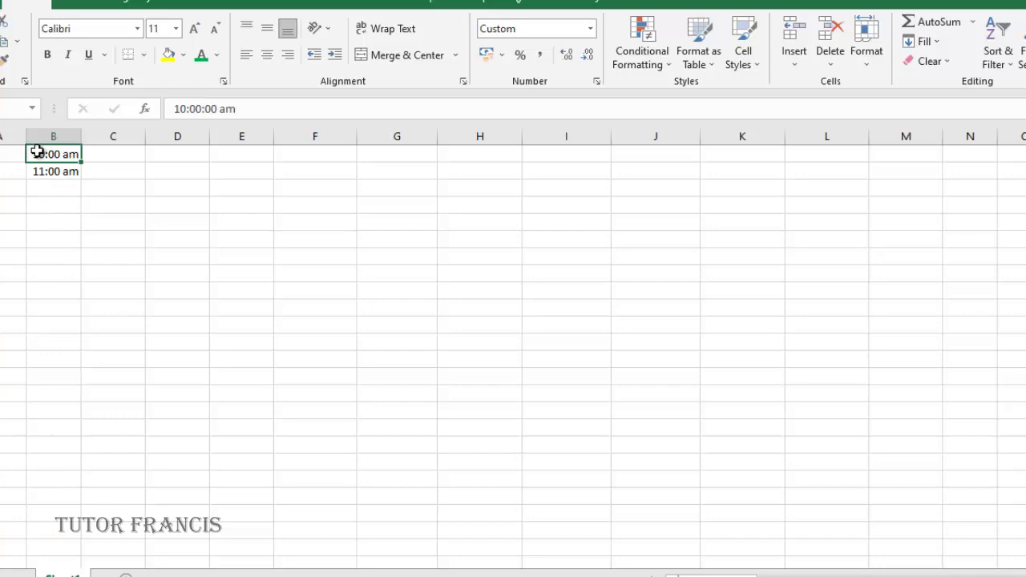
{"action": "left_click_drag", "start_coordinate": [37, 151], "coordinate": [40, 170]}
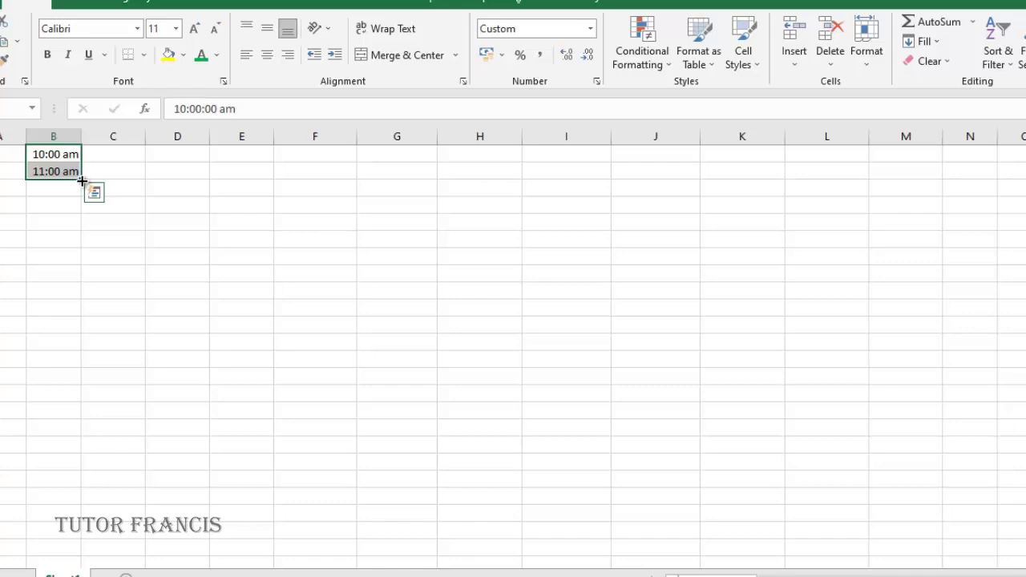
{"action": "left_click_drag", "start_coordinate": [82, 182], "coordinate": [62, 554]}
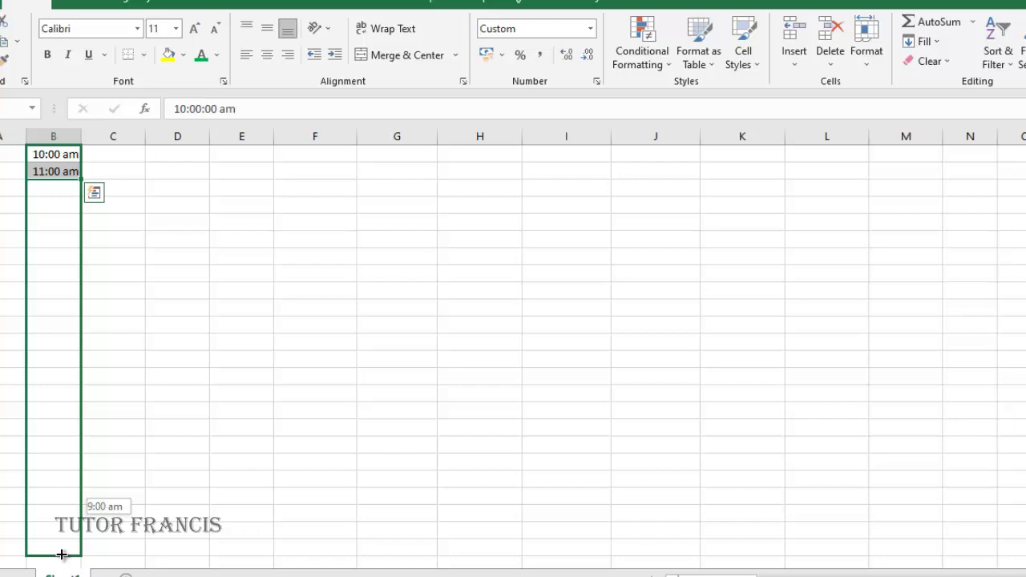
{"action": "left_click_drag", "start_coordinate": [61, 554], "coordinate": [56, 566]}
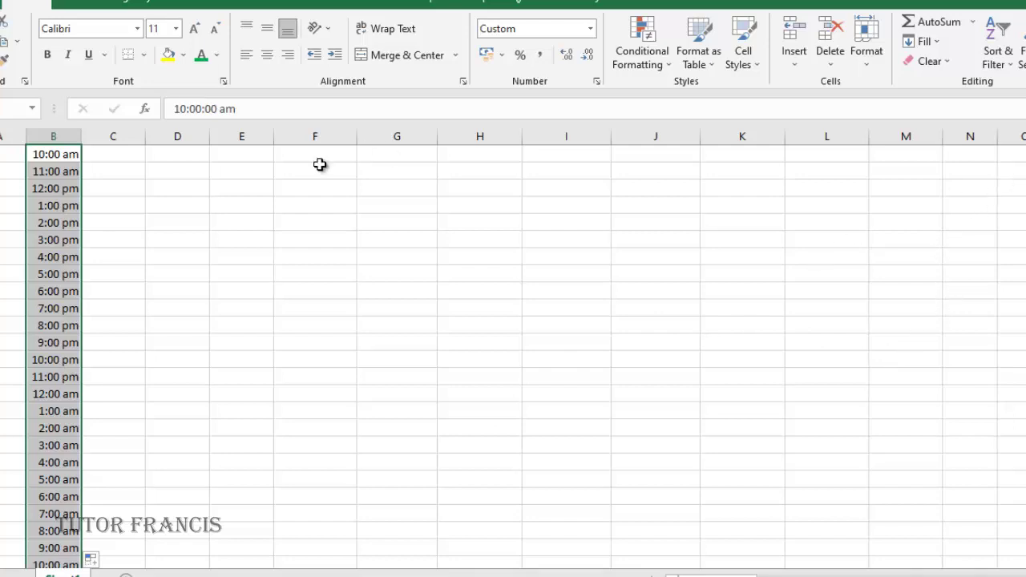
Enter the date 11/05/2023 in C1
{"action": "left_click", "coordinate": [125, 154]}
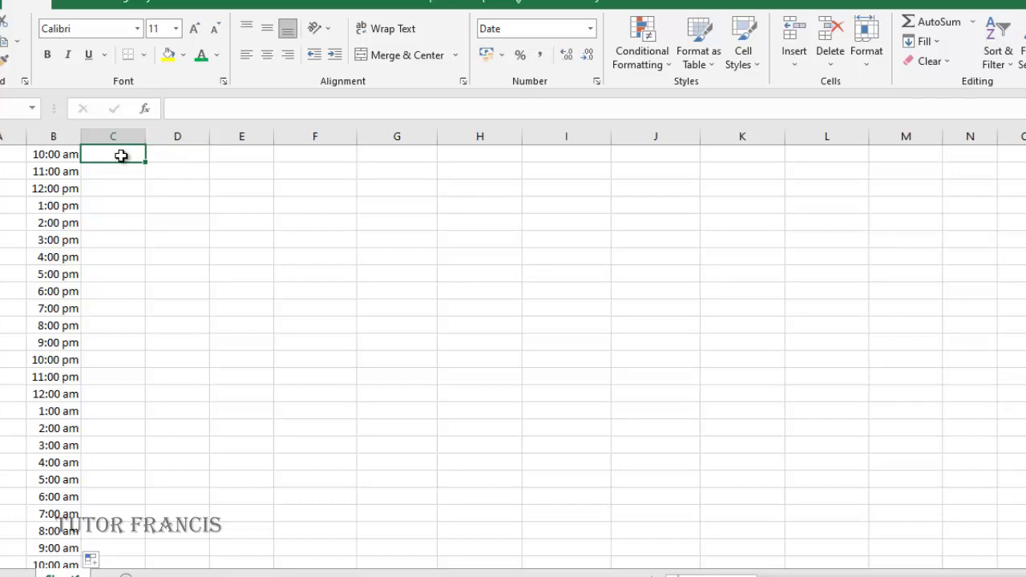
{"action": "type", "text": "11/"}
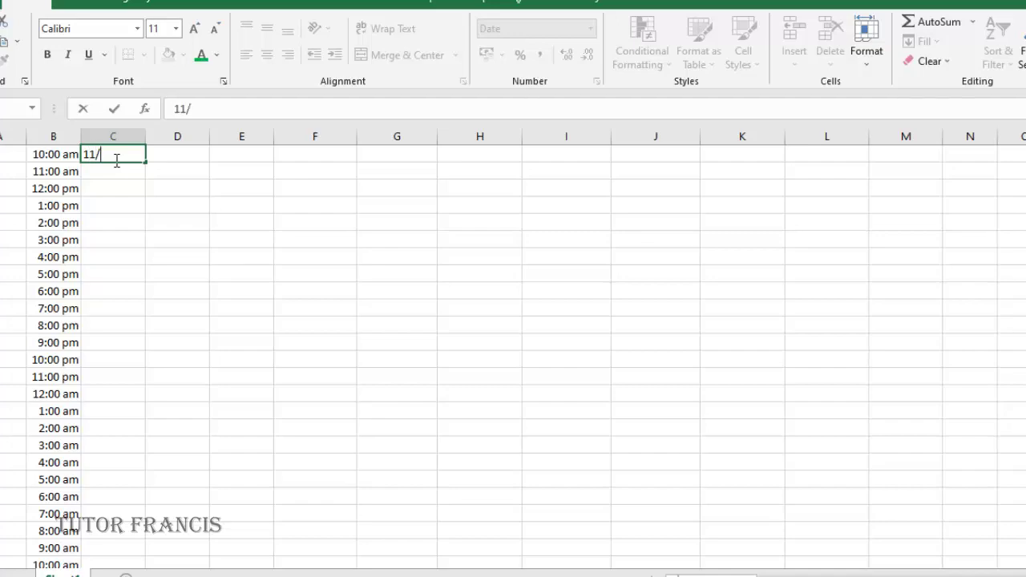
{"action": "type", "text": "05"}
{"action": "type", "text": "/202"}
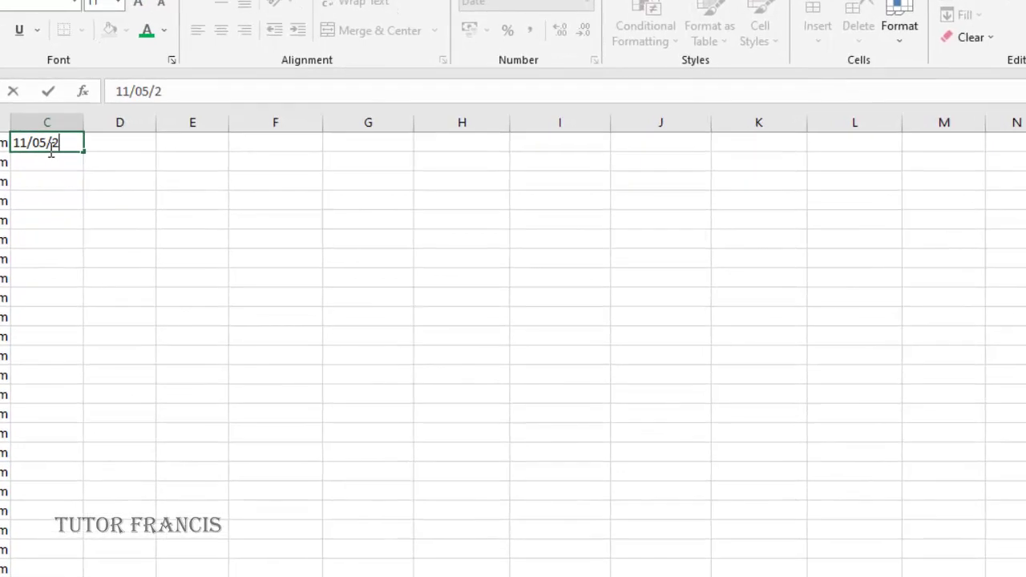
{"action": "type", "text": "3"}
{"action": "key", "text": "Return"}
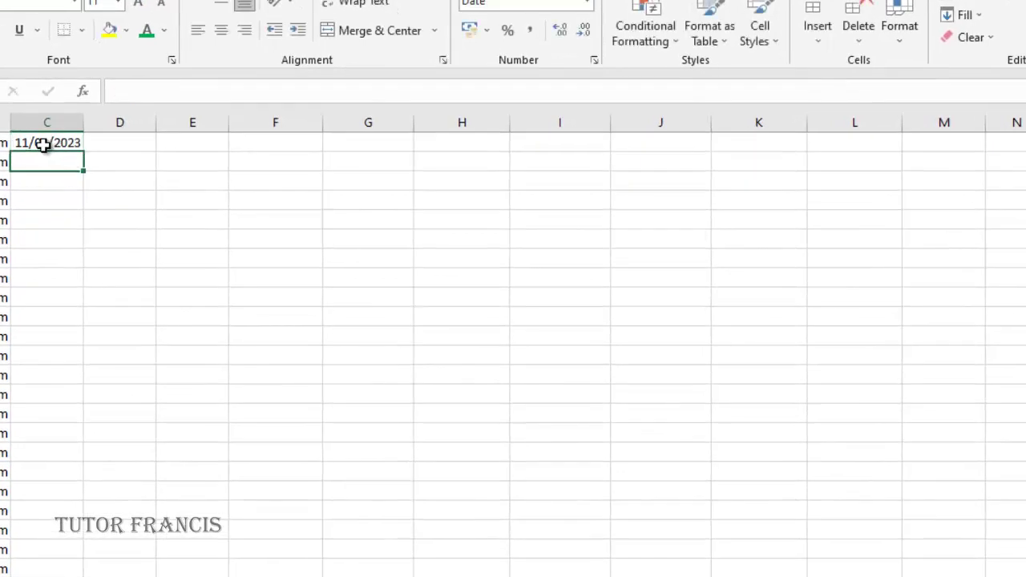
Fill a daily date series across row 1 from C1 with step value 1 and stop value 19/05/2023
{"action": "left_click", "coordinate": [44, 145]}
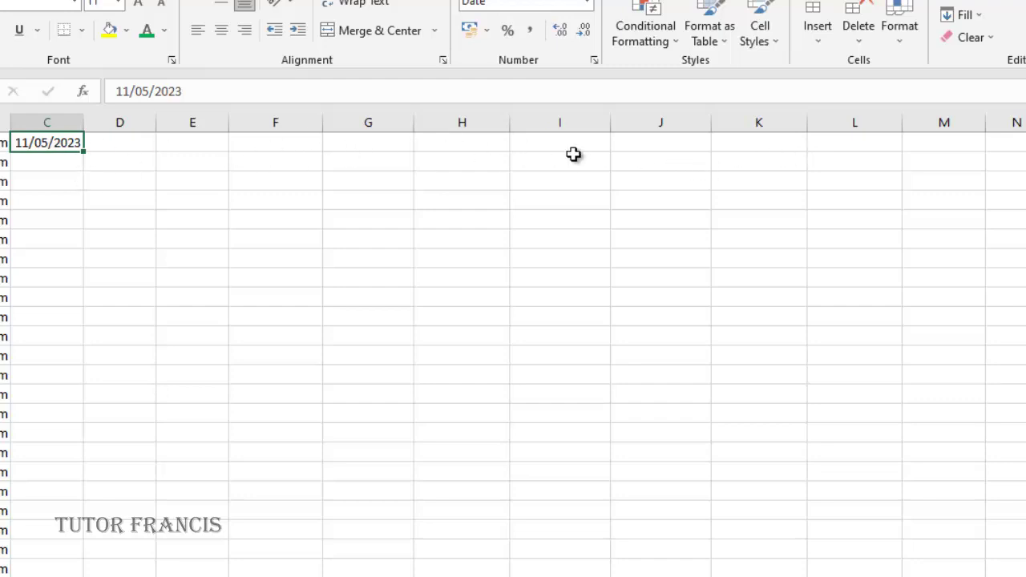
{"action": "left_click", "coordinate": [760, 145]}
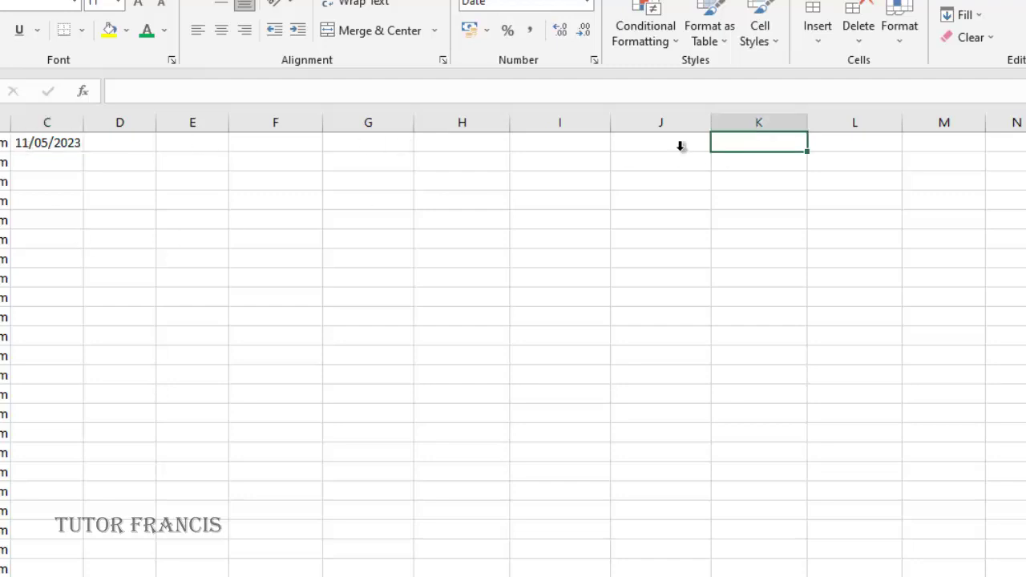
{"action": "left_click", "coordinate": [54, 143]}
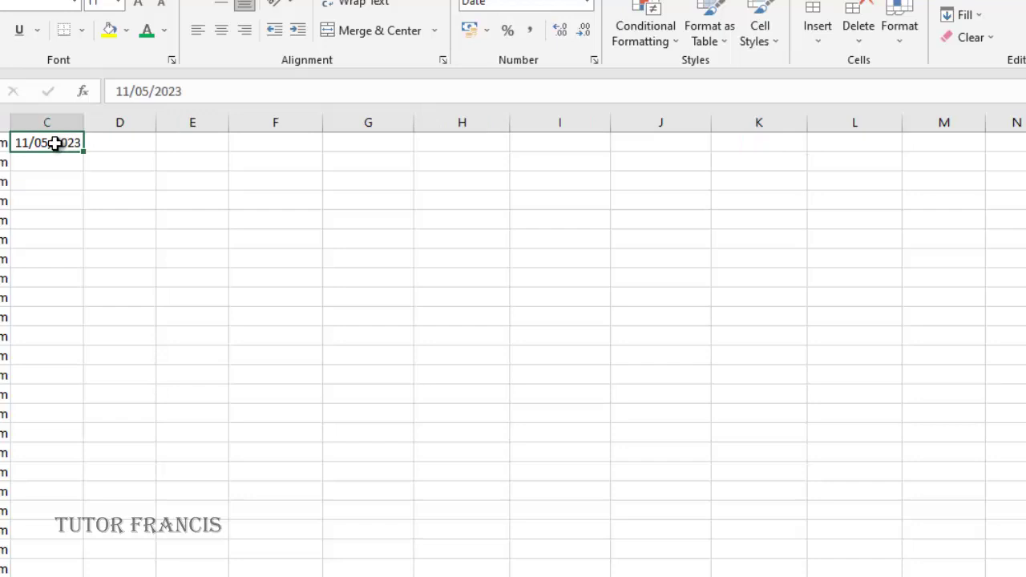
{"action": "left_click", "coordinate": [978, 16]}
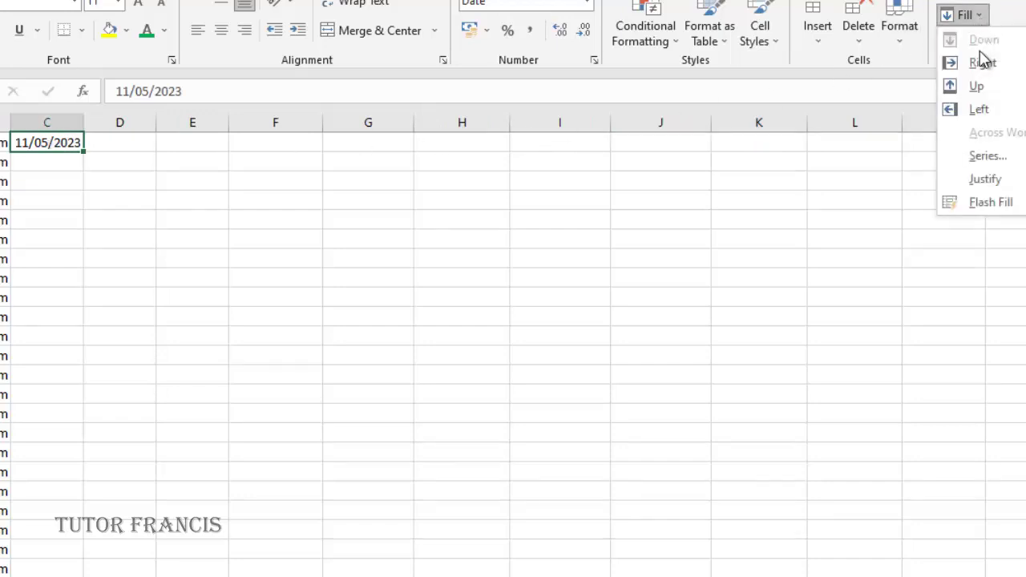
{"action": "left_click", "coordinate": [985, 156]}
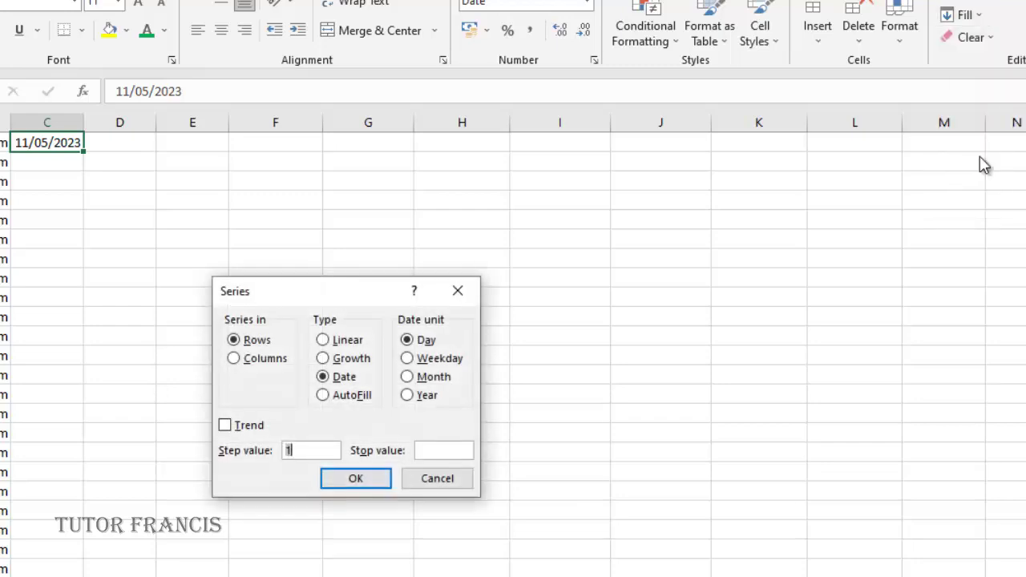
{"action": "left_click", "coordinate": [439, 454]}
{"action": "type", "text": "19/05/"}
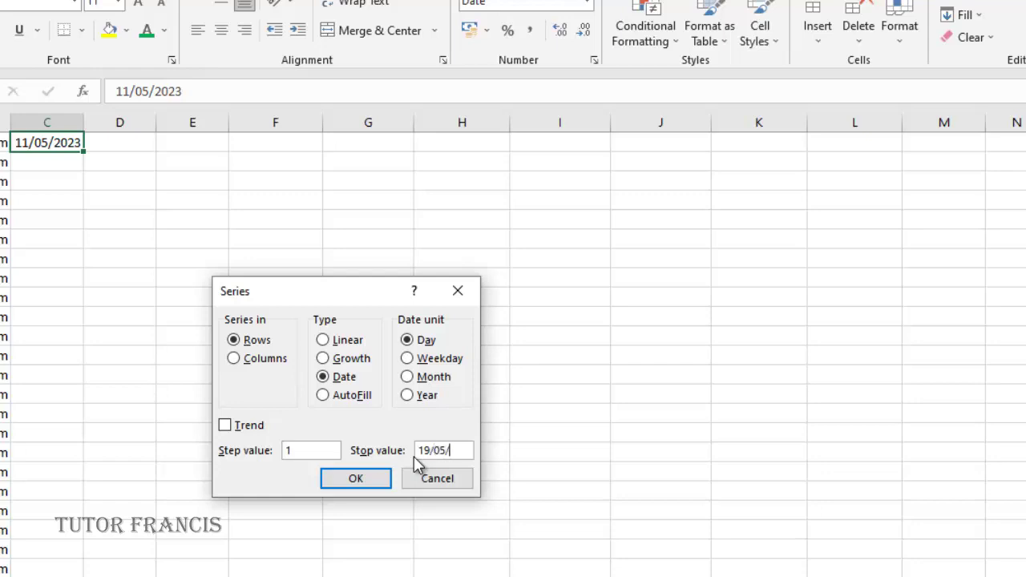
{"action": "type", "text": "2023"}
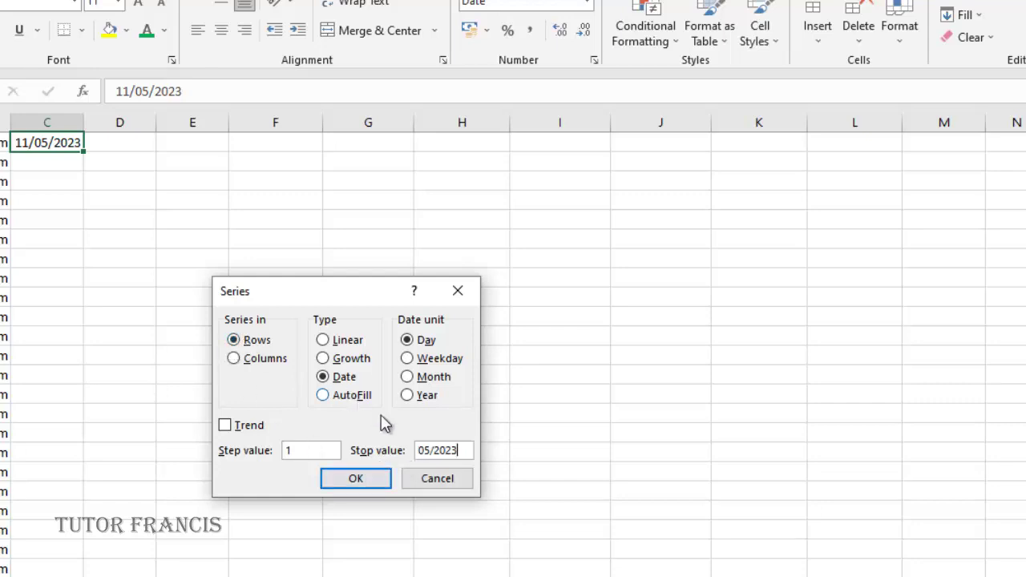
{"action": "left_click", "coordinate": [366, 479]}
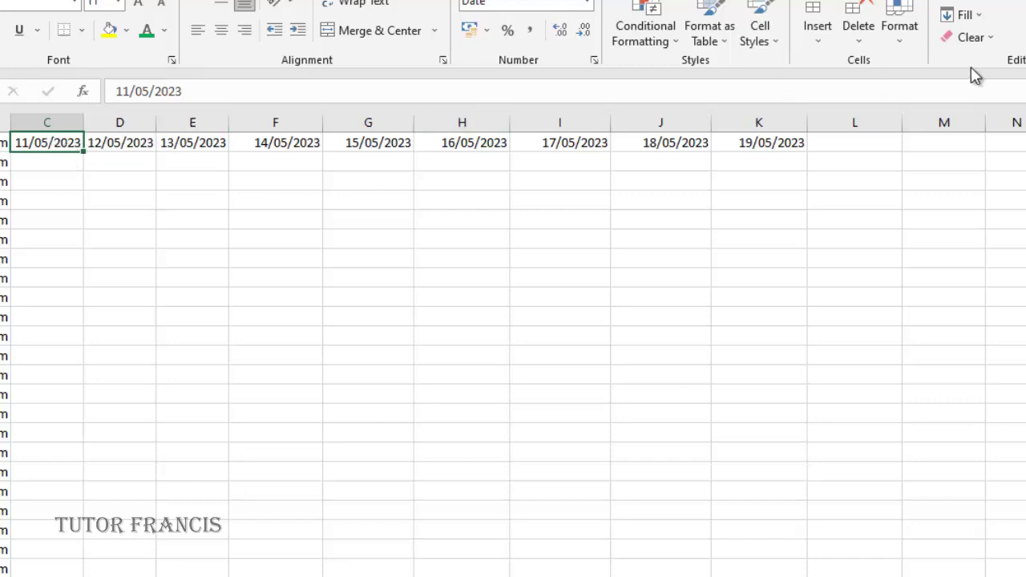
Fill a daily date series down column C from C1 with step value 2 and stop value 19/05/2023
{"action": "left_click", "coordinate": [979, 16]}
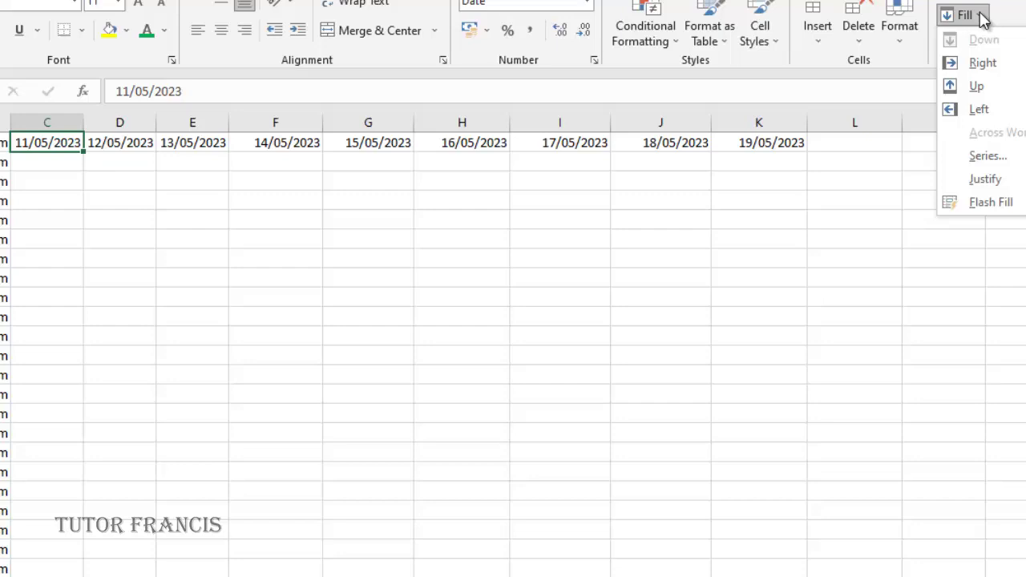
{"action": "left_click", "coordinate": [988, 157]}
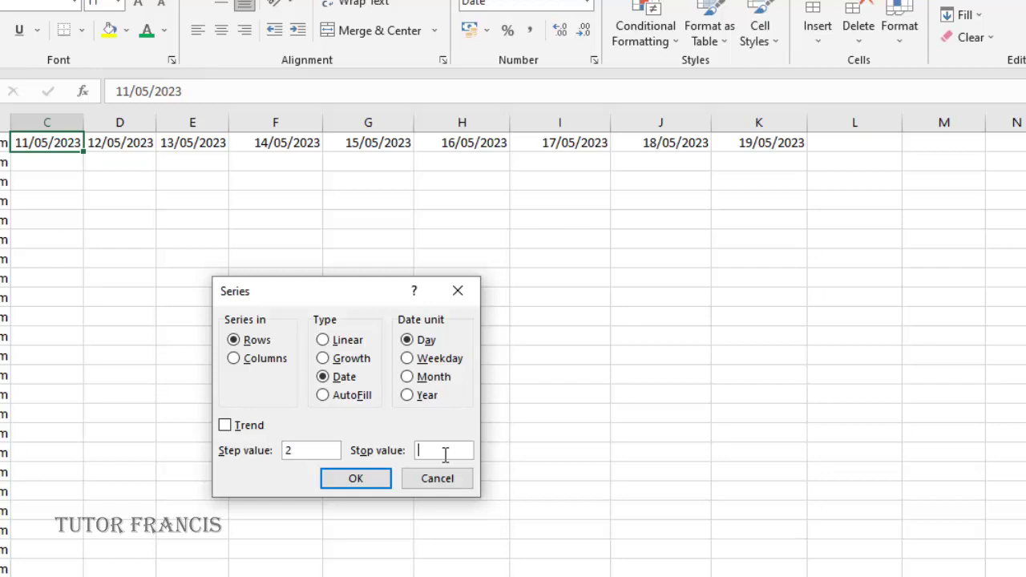
{"action": "type", "text": "19"}
{"action": "type", "text": "/05/2023"}
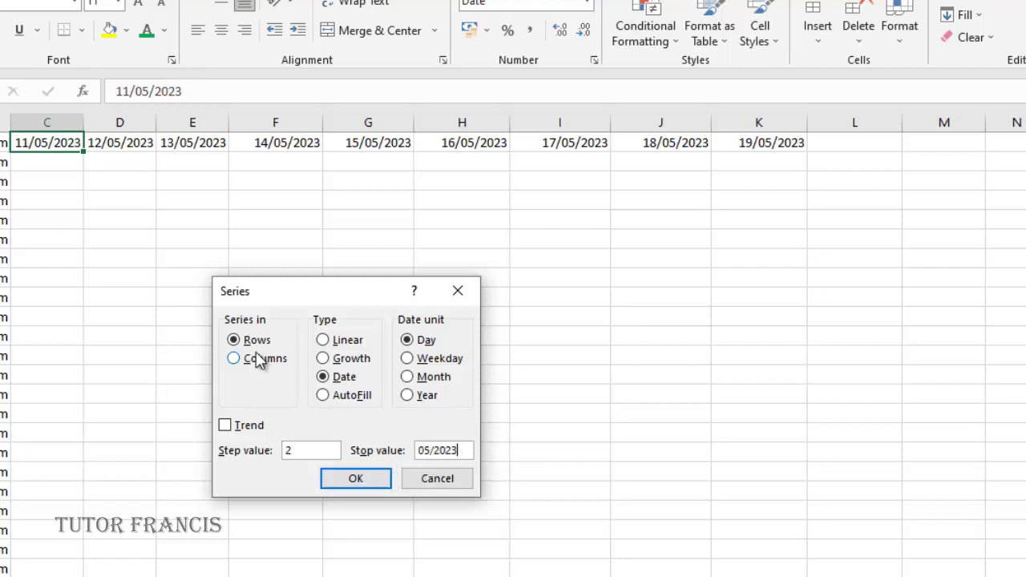
{"action": "left_click", "coordinate": [232, 360]}
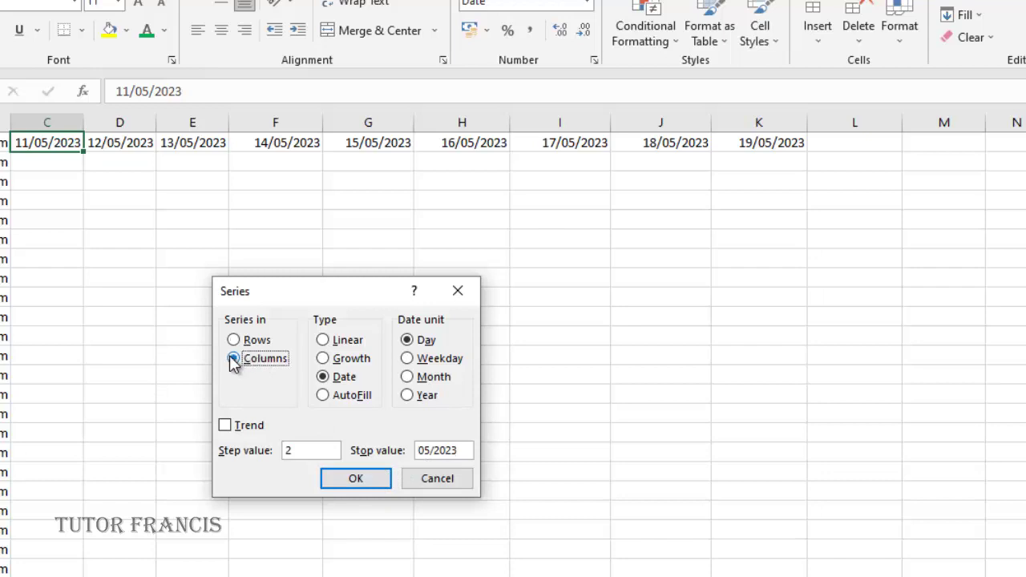
{"action": "left_click", "coordinate": [346, 479]}
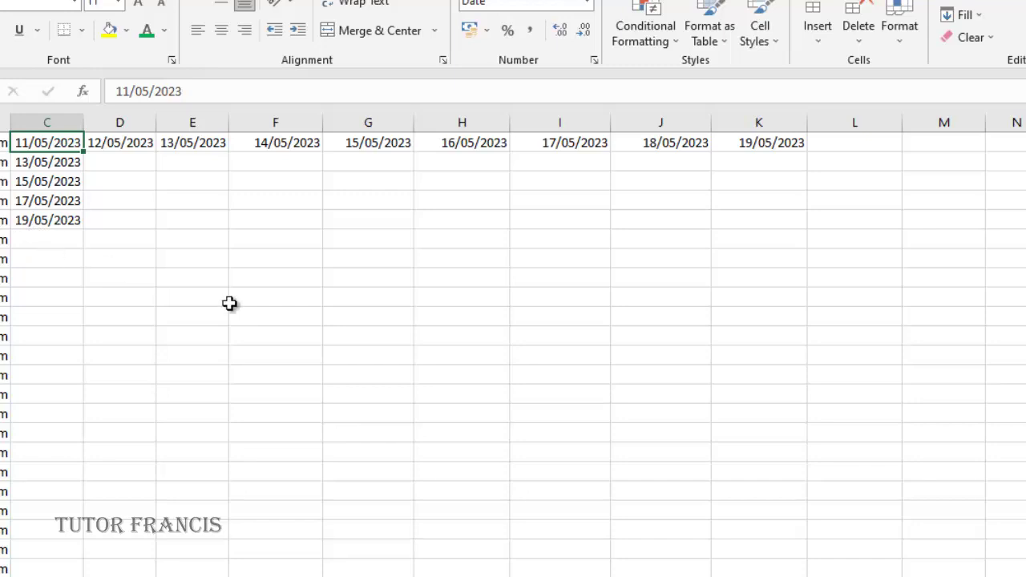
Enter the number 1 in cell I10
{"action": "left_click", "coordinate": [170, 320]}
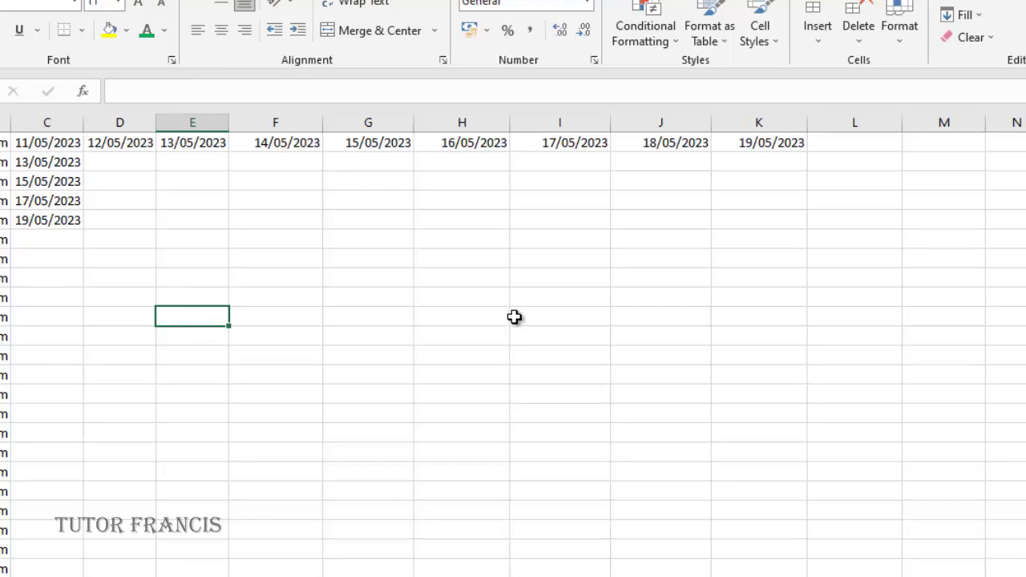
{"action": "left_click", "coordinate": [481, 321]}
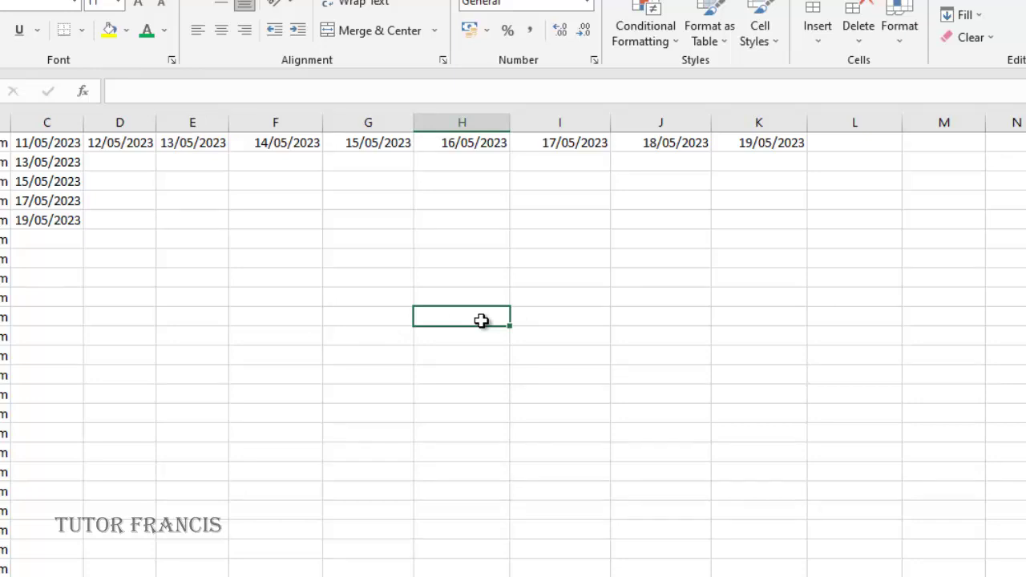
{"action": "left_click", "coordinate": [577, 318]}
{"action": "type", "text": "1"}
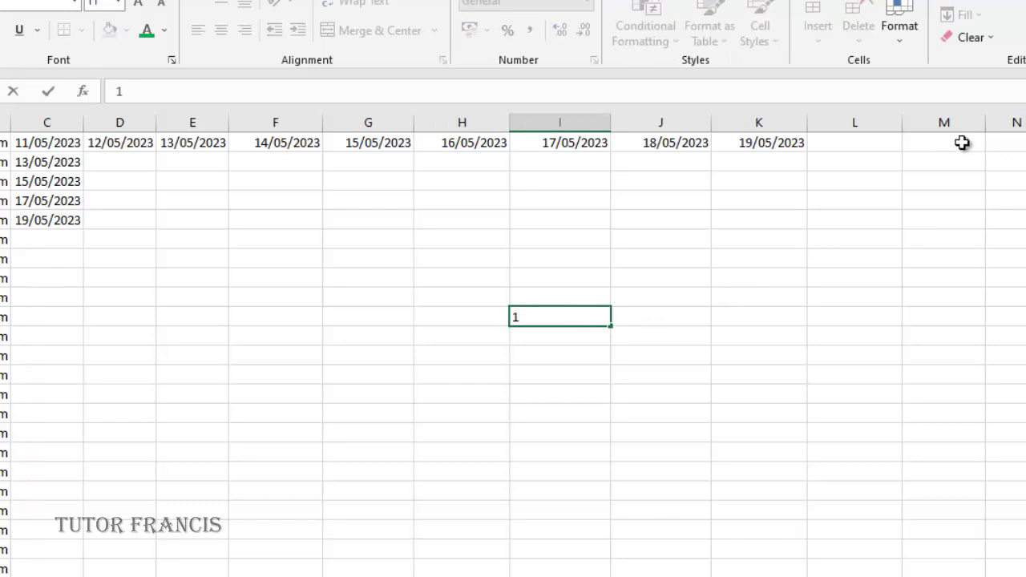
{"action": "left_click", "coordinate": [682, 317]}
{"action": "left_click", "coordinate": [563, 326]}
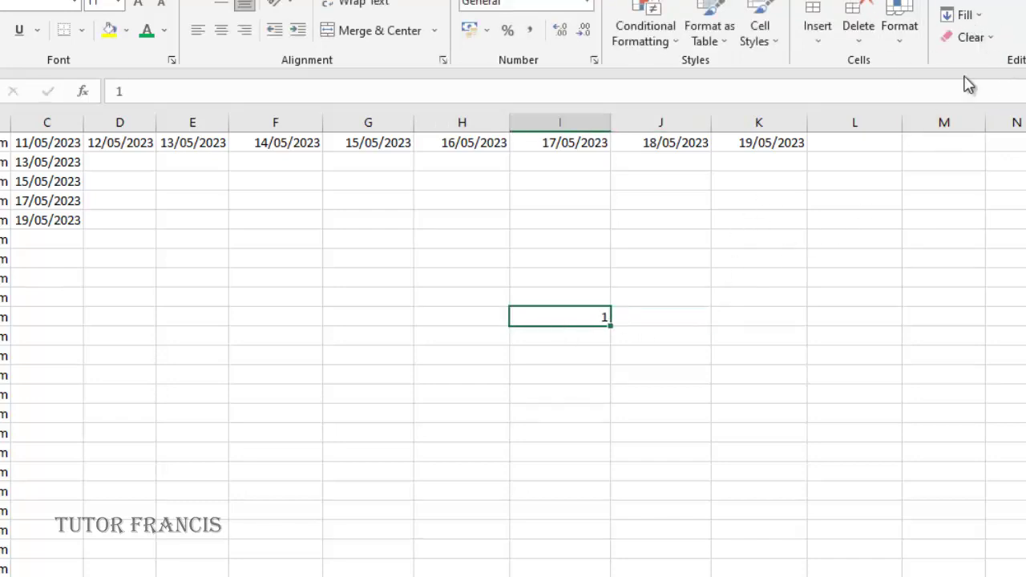
Fill a linear series across row 10 from I10 with step value 1 and stop value 5
{"action": "left_click", "coordinate": [984, 17]}
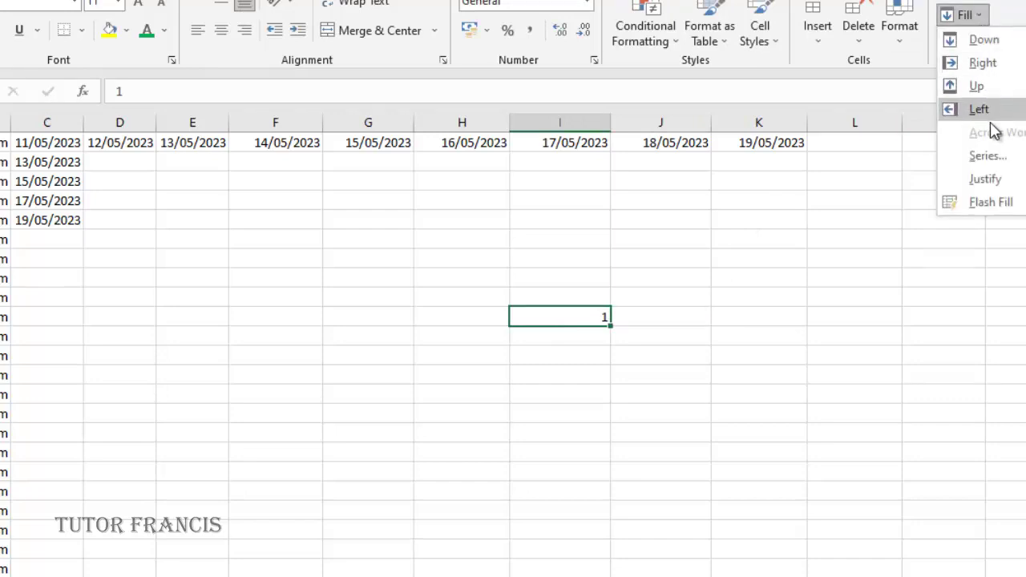
{"action": "left_click", "coordinate": [985, 160]}
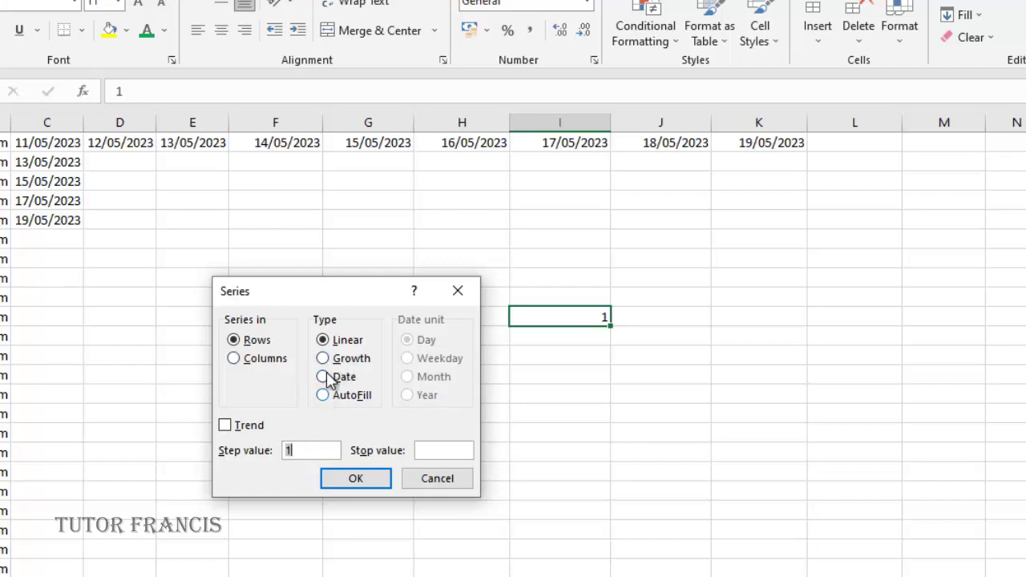
{"action": "left_click", "coordinate": [325, 340]}
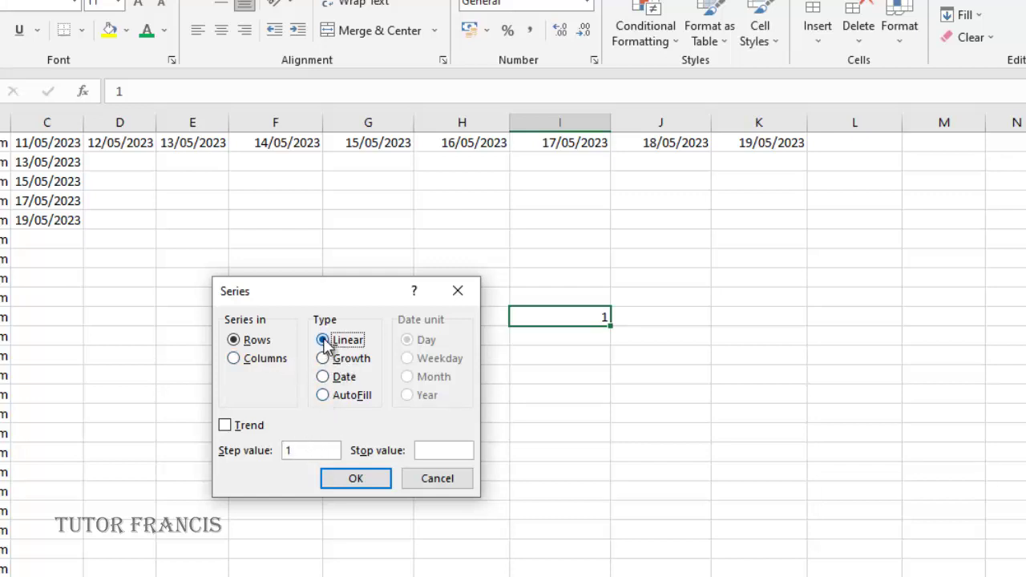
{"action": "left_click", "coordinate": [305, 451]}
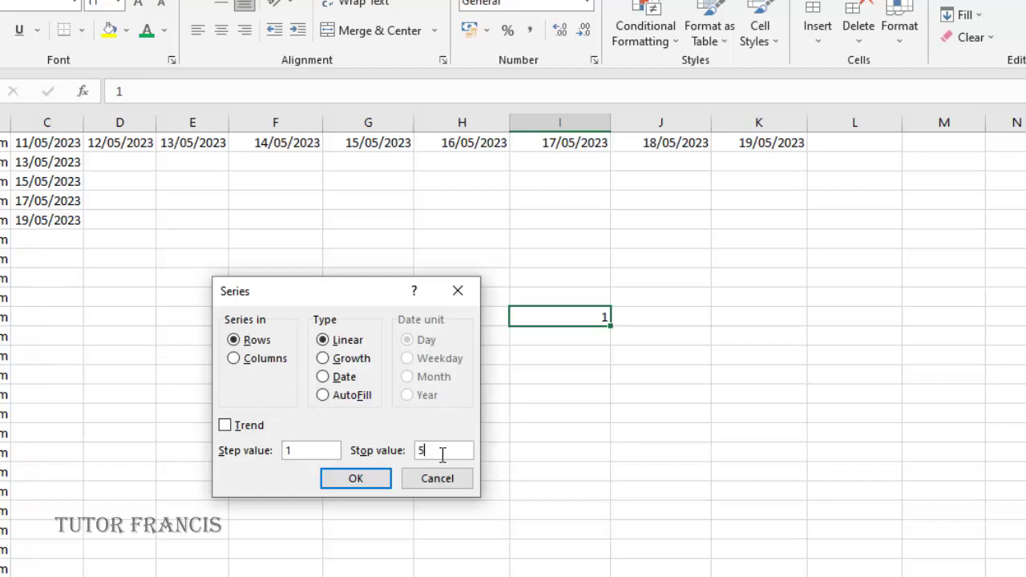
{"action": "left_click", "coordinate": [383, 480]}
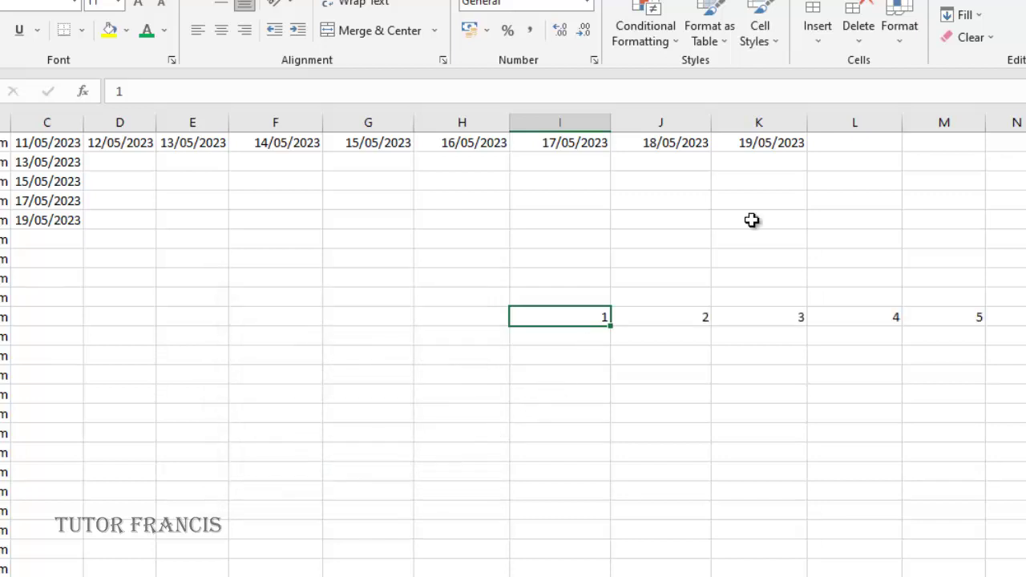
Extend the number pattern of I10:J10 backwards along row 10 to E10 with AutoFill
{"action": "left_click", "coordinate": [980, 16]}
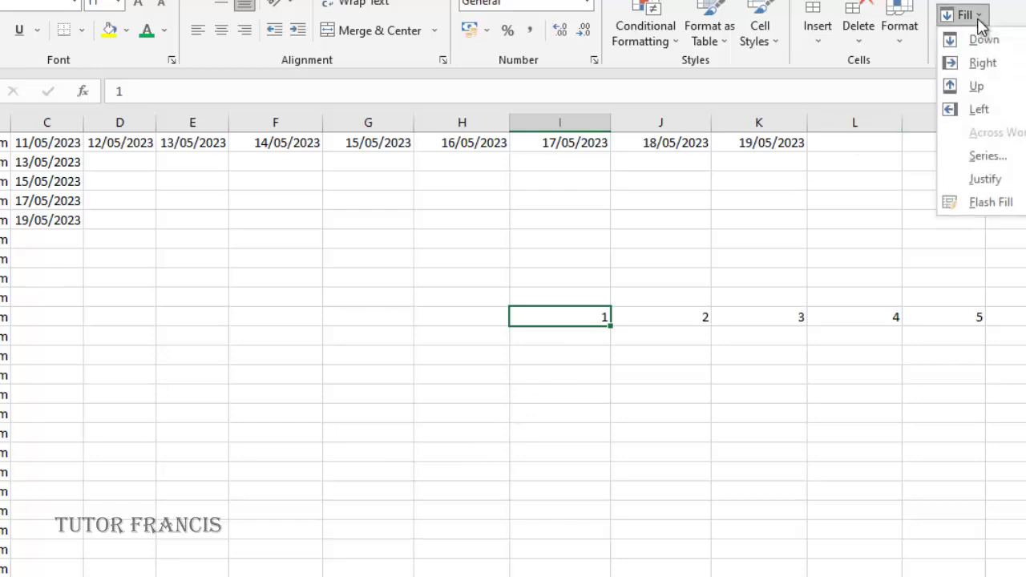
{"action": "left_click", "coordinate": [611, 353]}
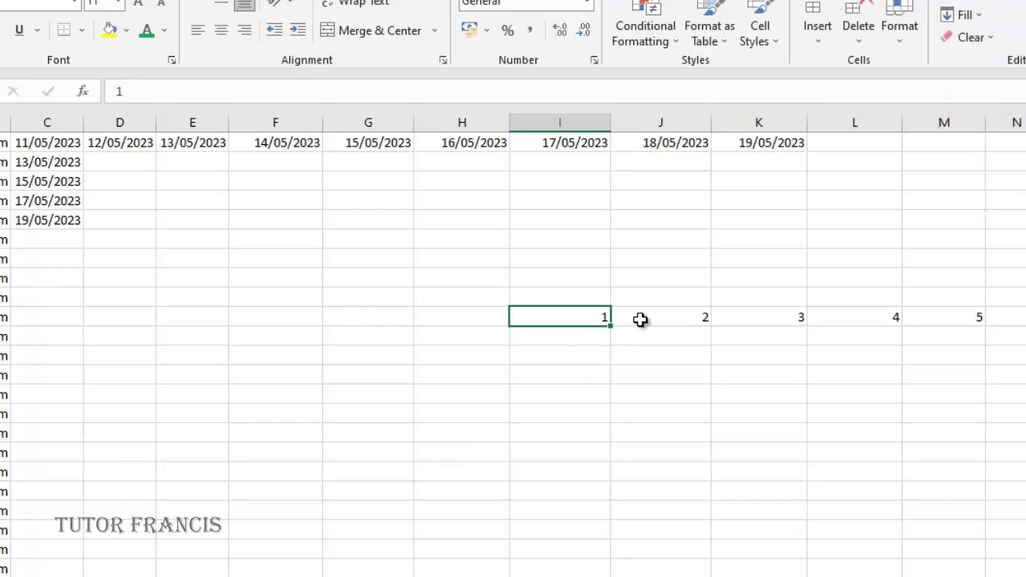
{"action": "left_click", "coordinate": [640, 319]}
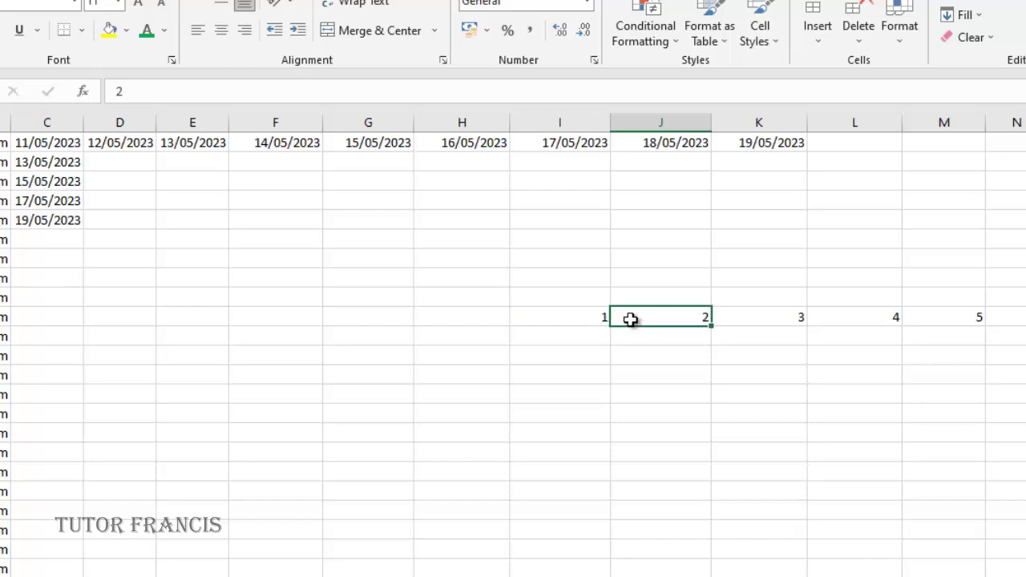
{"action": "left_click_drag", "start_coordinate": [638, 319], "coordinate": [575, 319]}
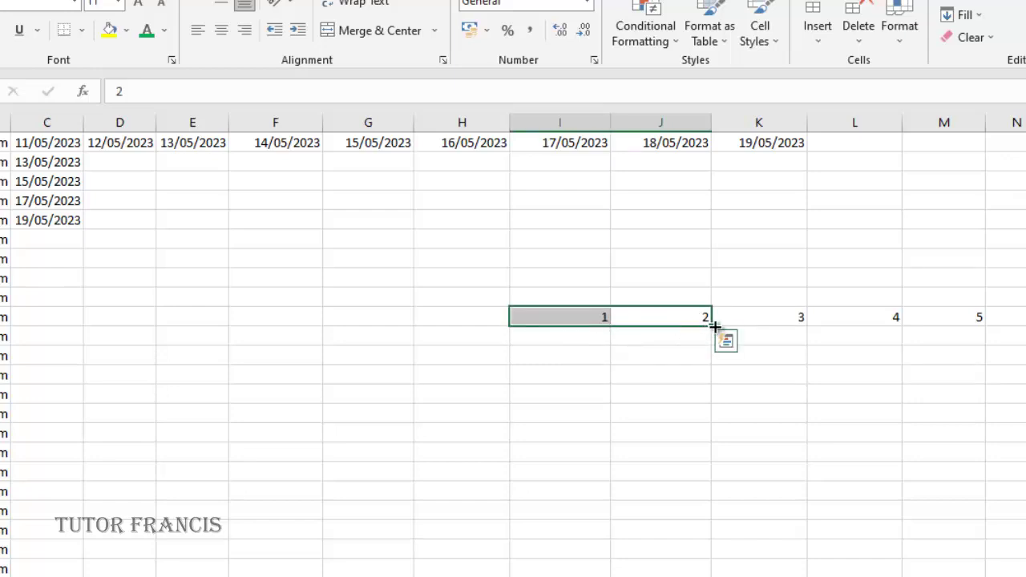
{"action": "left_click_drag", "start_coordinate": [713, 327], "coordinate": [180, 330]}
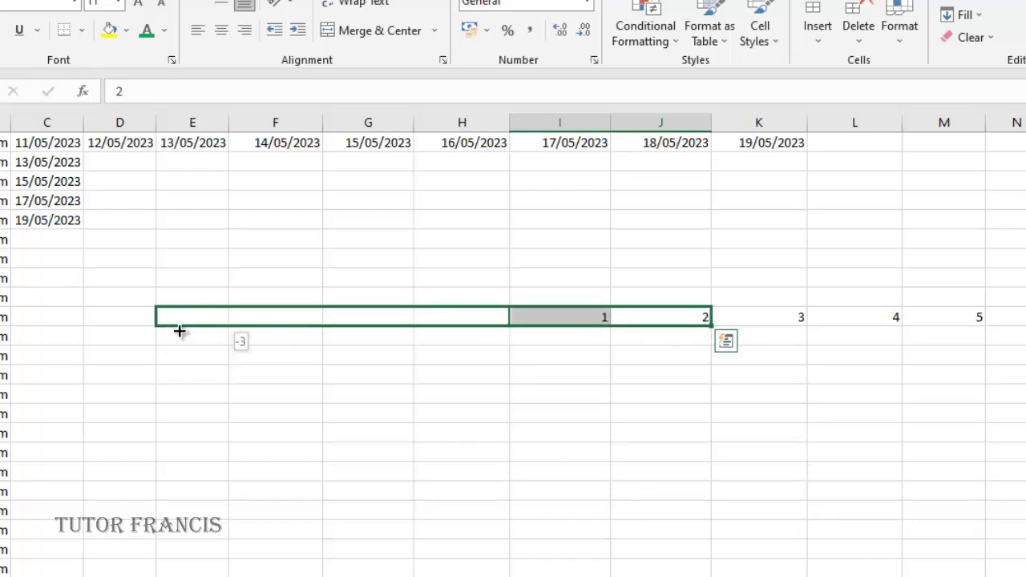
{"action": "left_click_drag", "start_coordinate": [179, 331], "coordinate": [178, 329]}
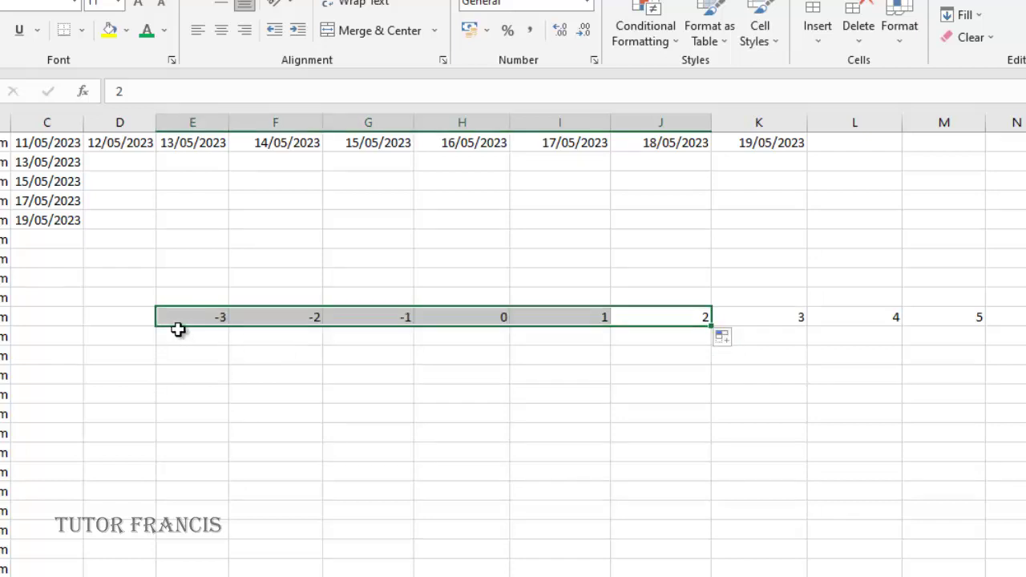
{"action": "left_click", "coordinate": [859, 392]}
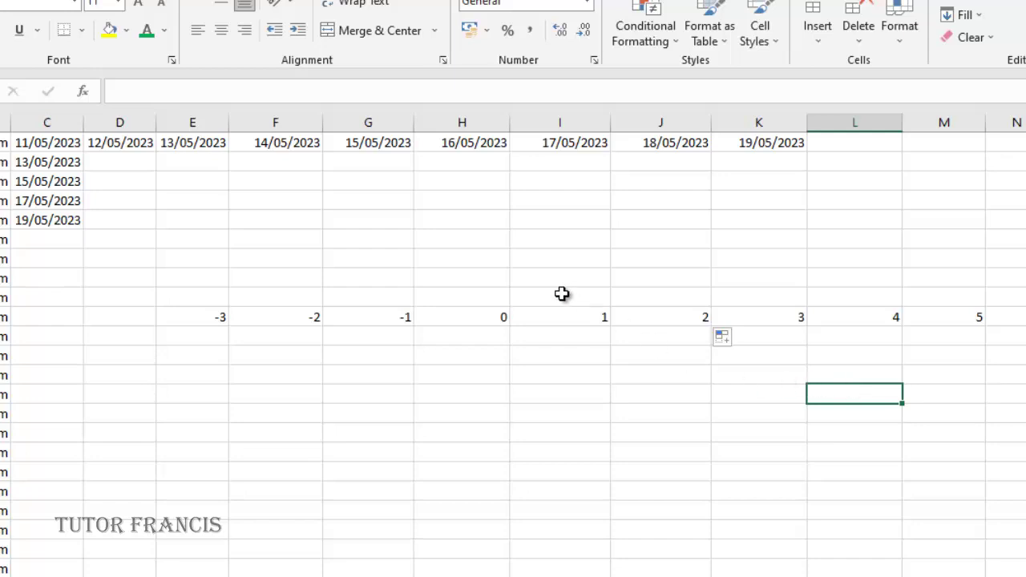
Enter the number 6 in cell I11, directly below the 1
{"action": "left_click", "coordinate": [572, 340]}
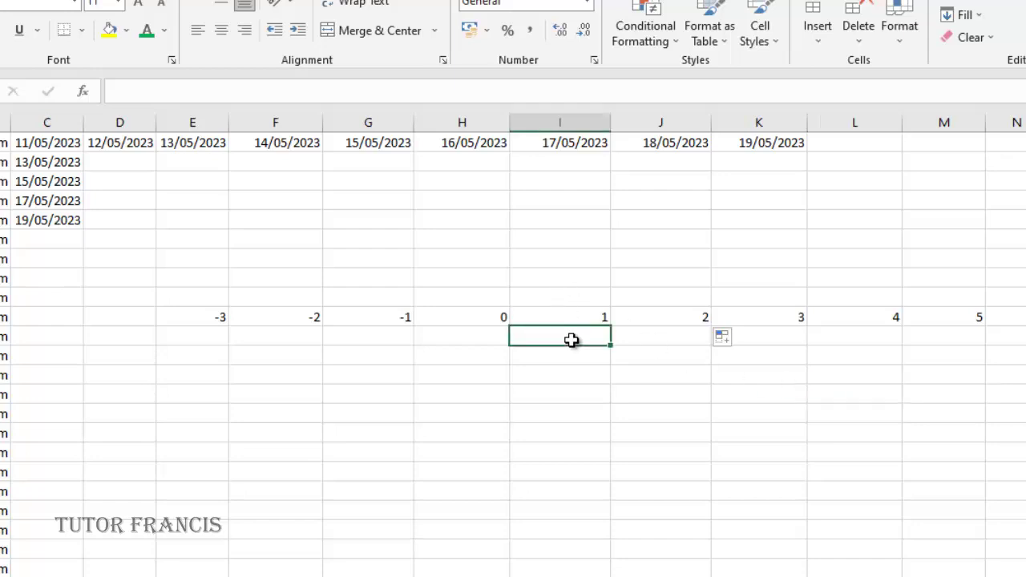
{"action": "type", "text": "6"}
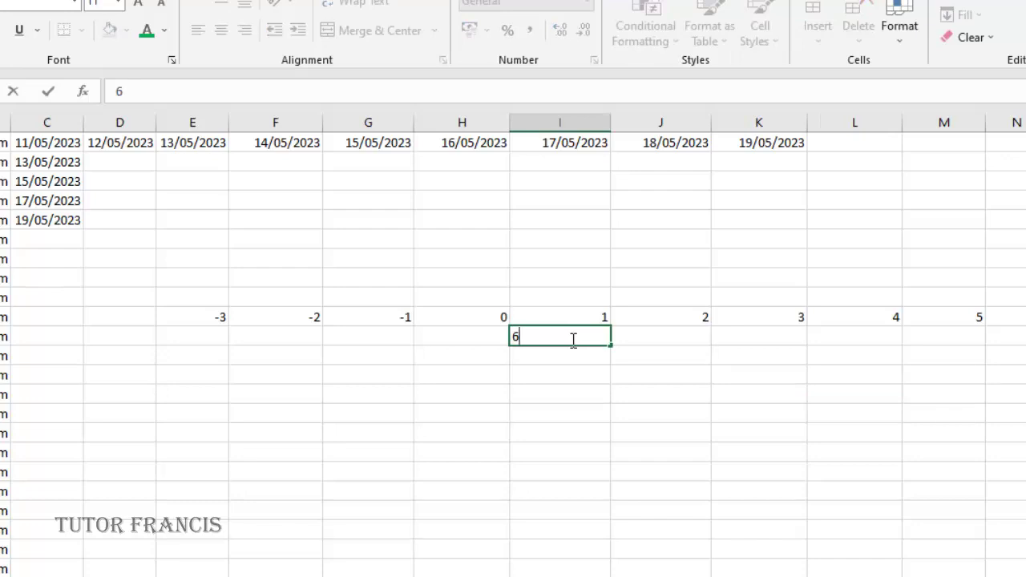
{"action": "key", "text": "Return"}
{"action": "left_click", "coordinate": [581, 336]}
Extend the pattern of I10:I11 down column I to row 22 with AutoFill
{"action": "left_click", "coordinate": [600, 321]}
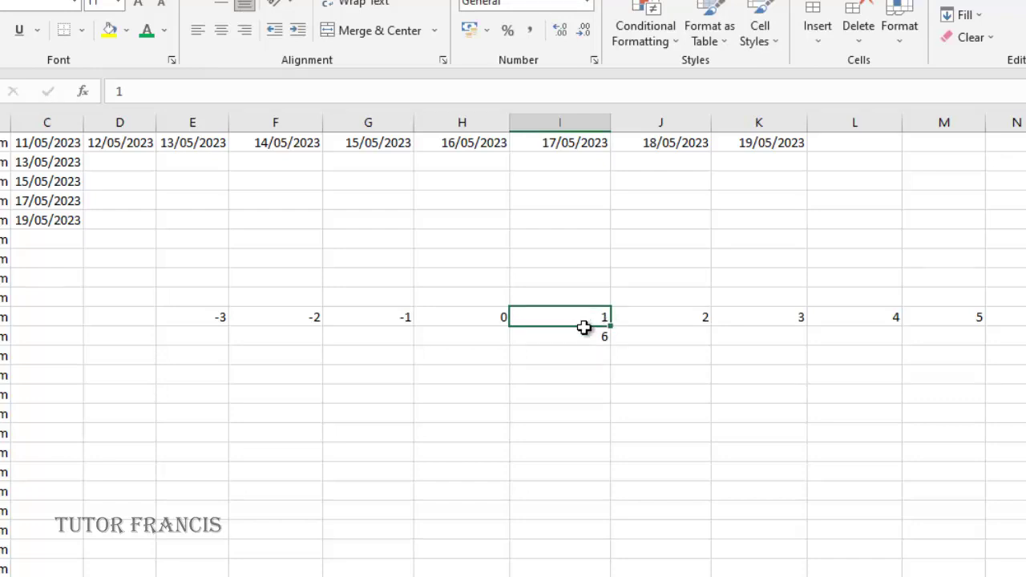
{"action": "left_click_drag", "start_coordinate": [584, 327], "coordinate": [586, 334]}
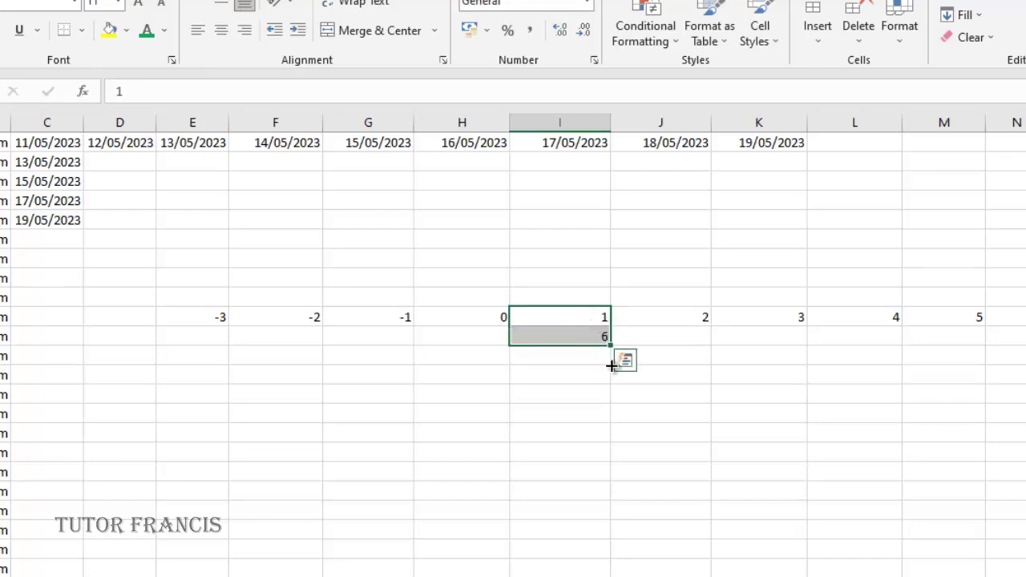
{"action": "left_click_drag", "start_coordinate": [613, 383], "coordinate": [620, 569]}
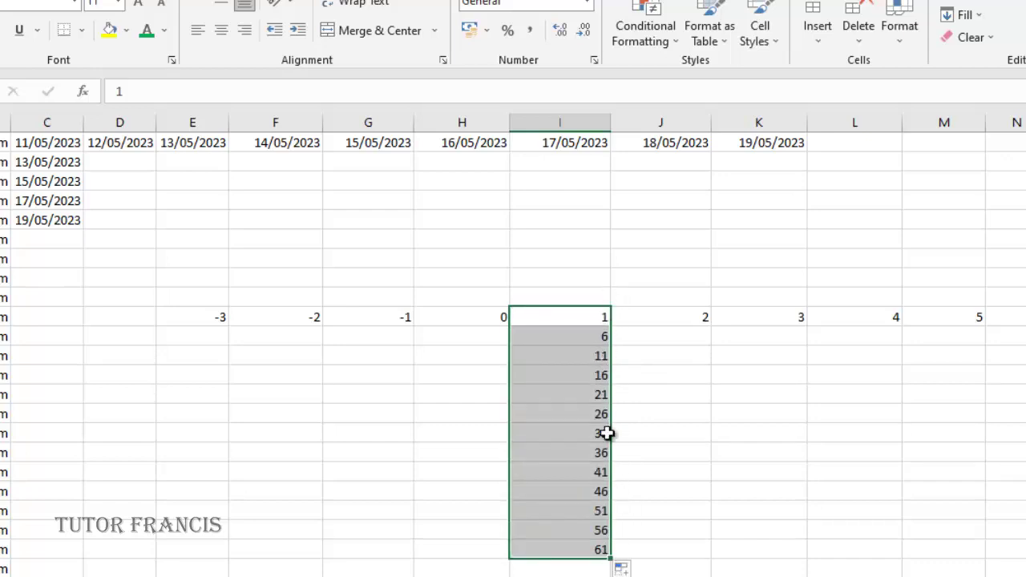
Extend the pattern of I10:I11 upwards in column I to I3 with AutoFill
{"action": "left_click", "coordinate": [590, 320]}
{"action": "left_click", "coordinate": [599, 337]}
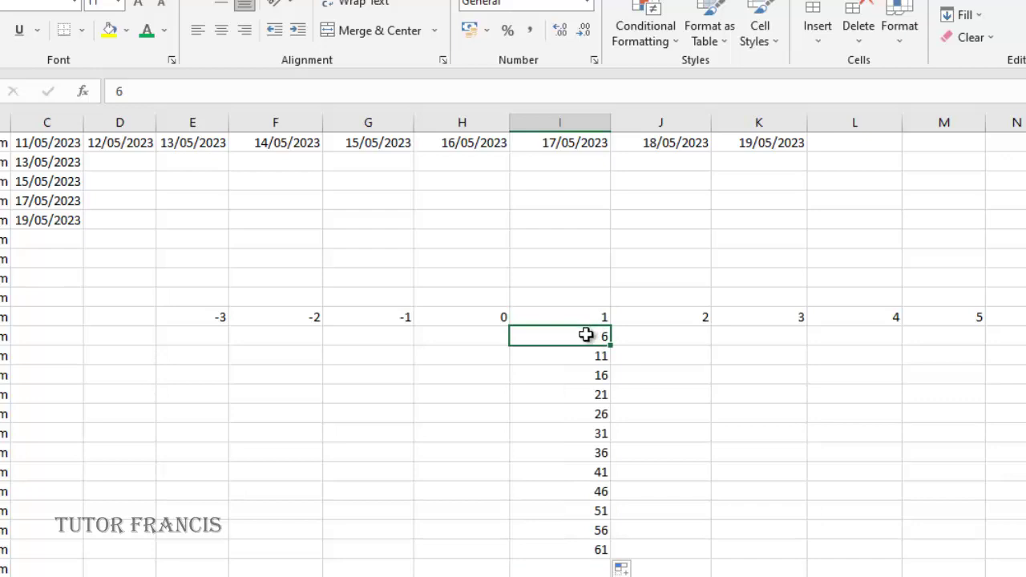
{"action": "left_click_drag", "start_coordinate": [583, 325], "coordinate": [591, 174]}
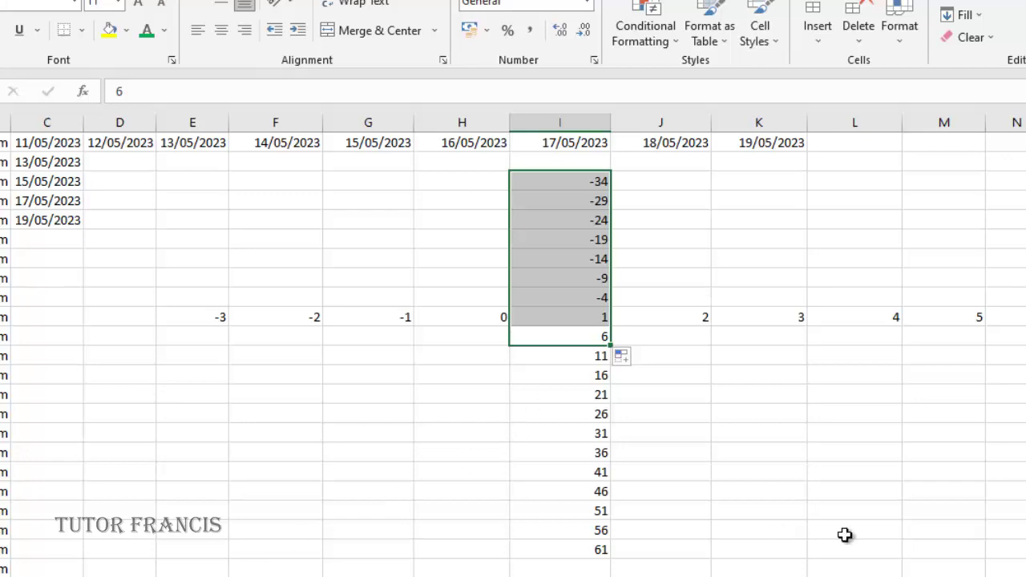
Enter January in D24 and February in D25
{"action": "scroll", "coordinate": [513, 353], "scroll_direction": "down", "scroll_amount": 3}
{"action": "scroll", "coordinate": [513, 321], "scroll_direction": "down", "scroll_amount": 1}
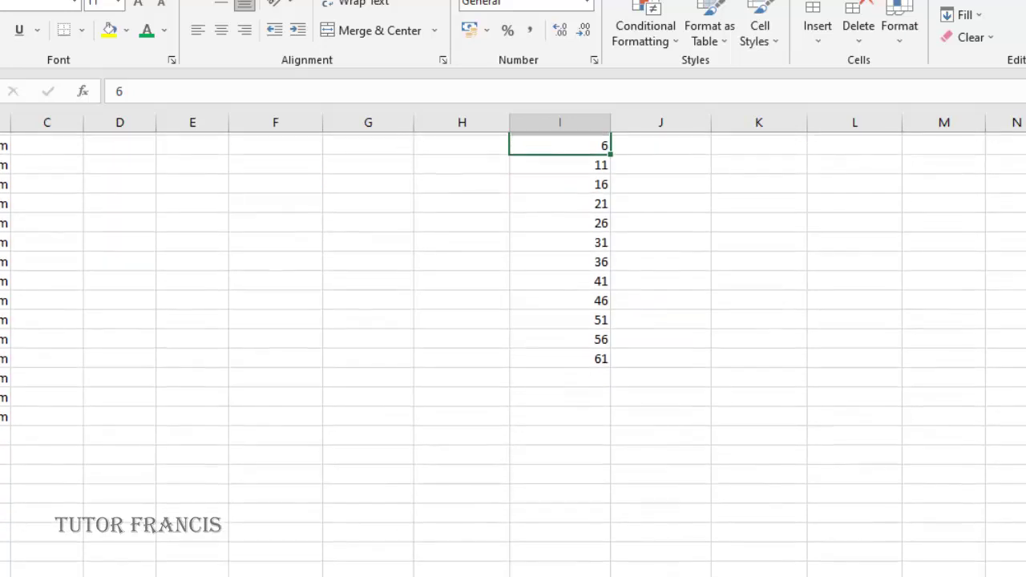
{"action": "left_click", "coordinate": [98, 398]}
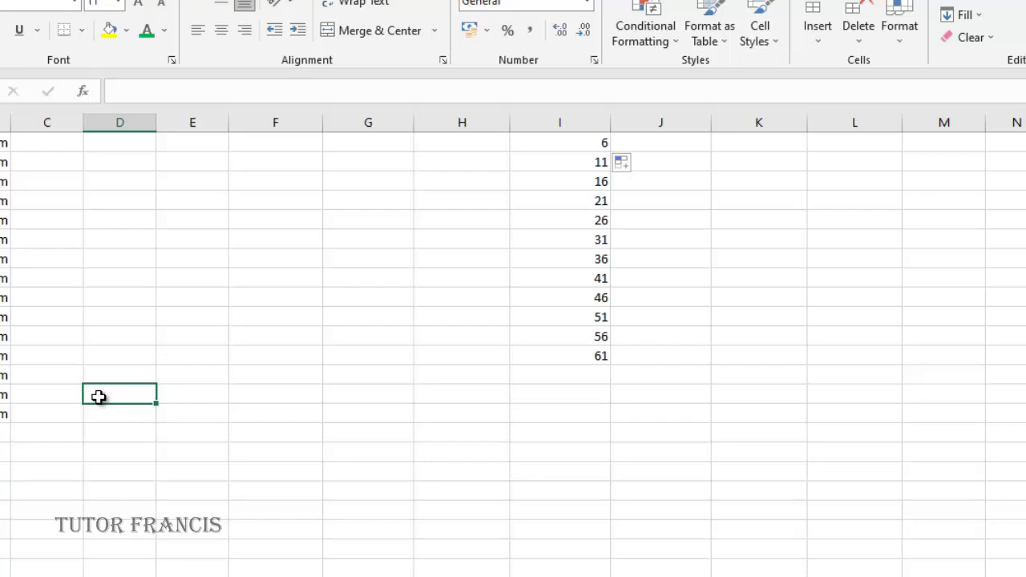
{"action": "type", "text": "January"}
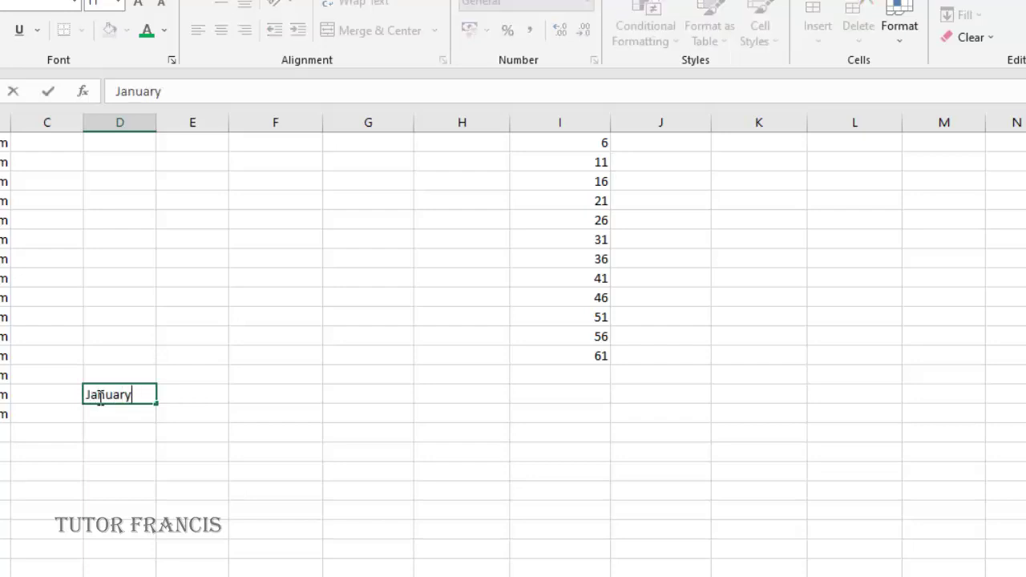
{"action": "key", "text": "Return"}
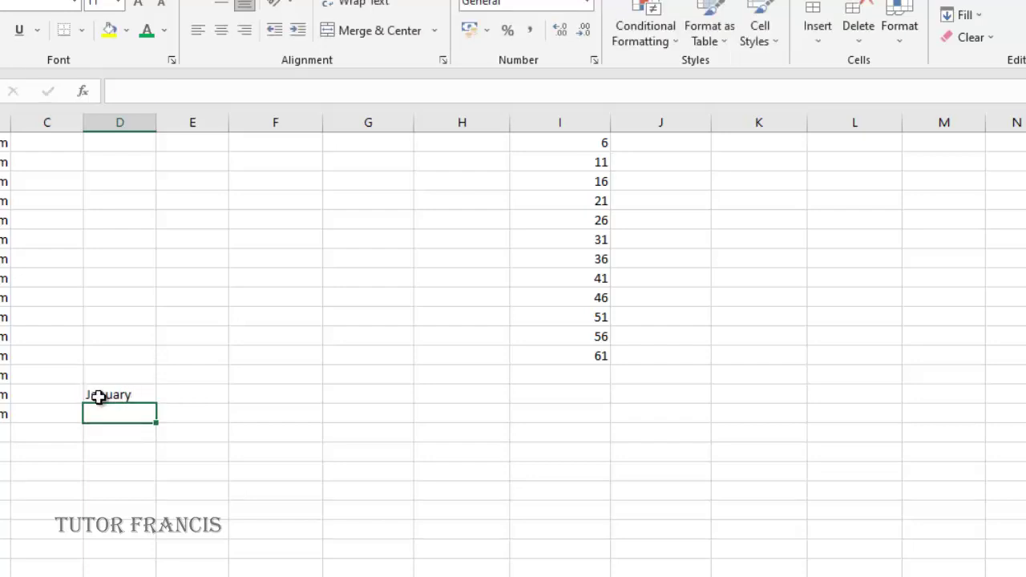
{"action": "type", "text": "February"}
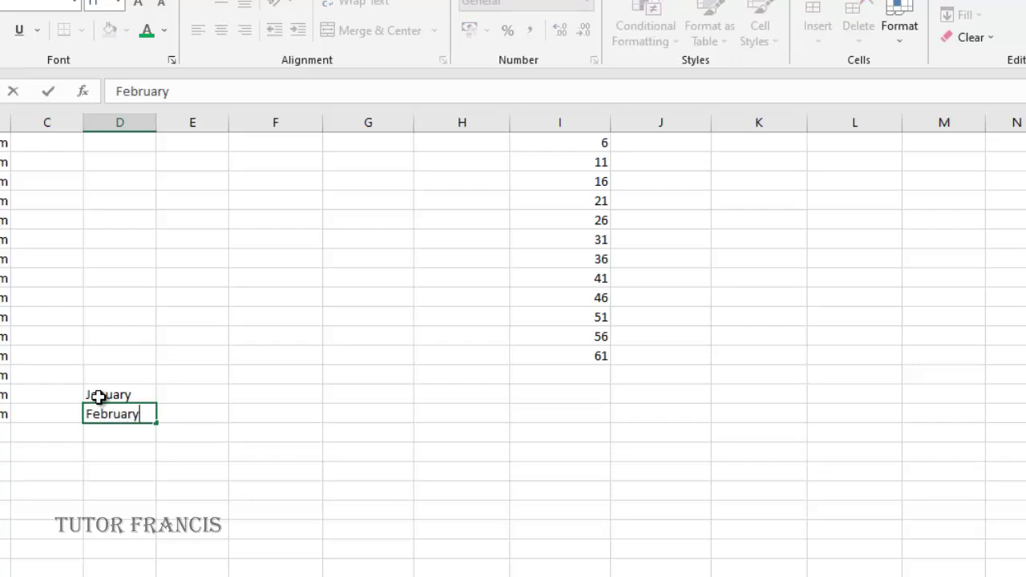
{"action": "key", "text": "Return"}
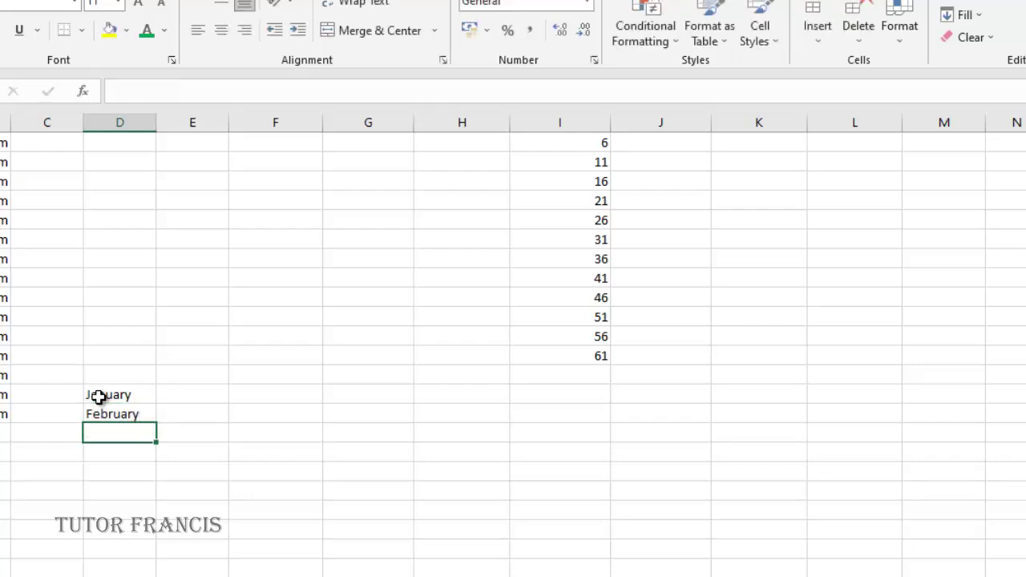
Fill the month names from January in D24 down column D to December with AutoFill
{"action": "left_click", "coordinate": [99, 397]}
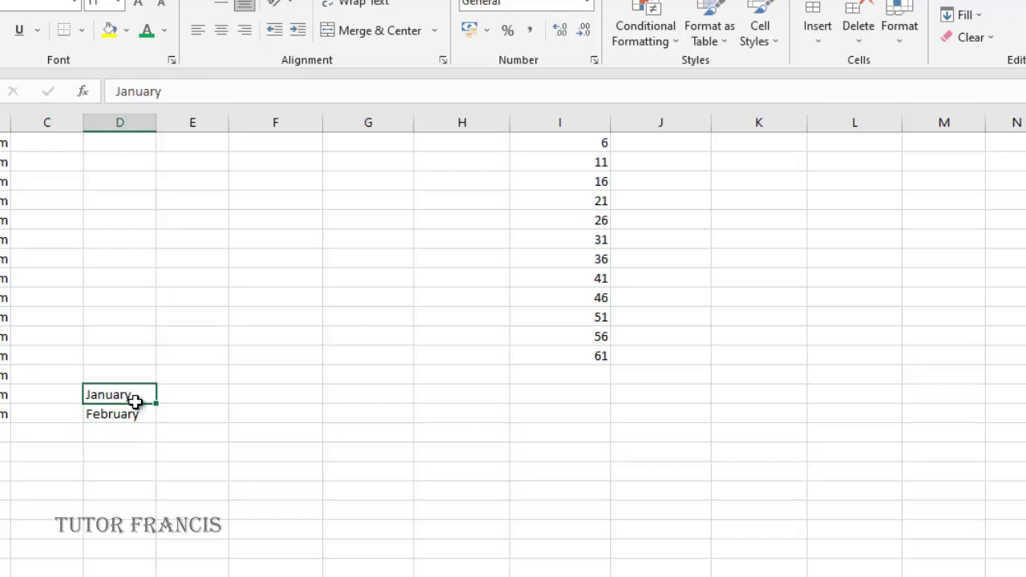
{"action": "mouse_move", "coordinate": [155, 403]}
{"action": "left_mouse_down"}
{"action": "mouse_move", "coordinate": [137, 413]}
{"action": "mouse_move", "coordinate": [159, 576]}
{"action": "mouse_move", "coordinate": [148, 495]}
{"action": "mouse_move", "coordinate": [146, 534]}
{"action": "left_mouse_up"}
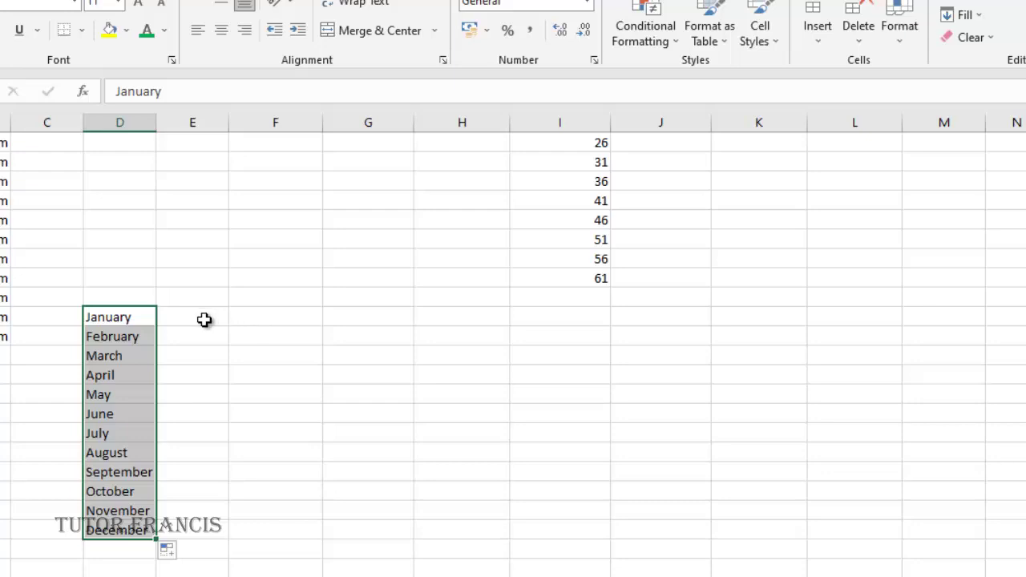
Enter 0.1 in E24 and format the cell as Percentage with 0 decimal places
{"action": "left_click", "coordinate": [205, 320]}
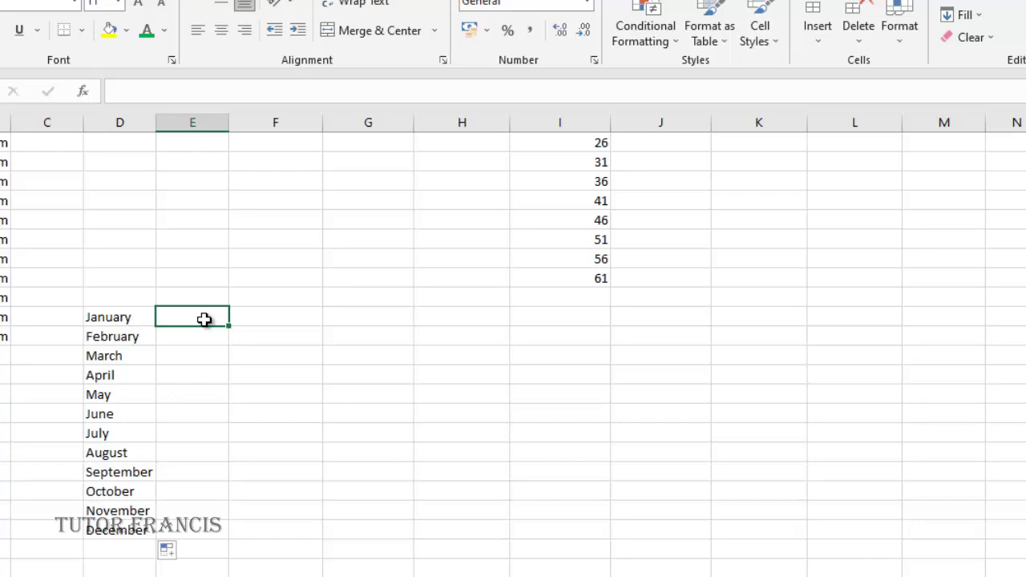
{"action": "type", "text": "0.1"}
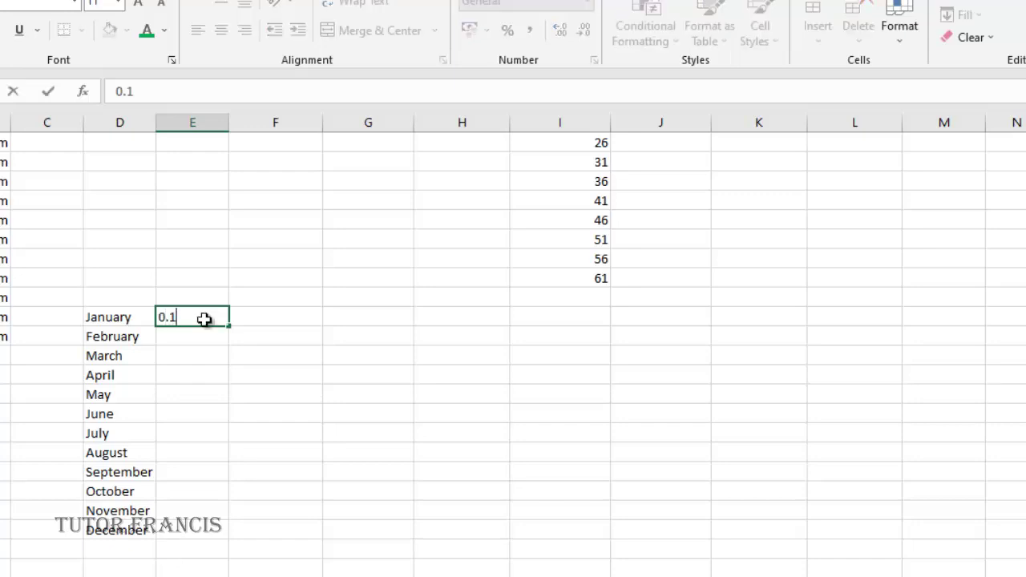
{"action": "key", "text": "Return"}
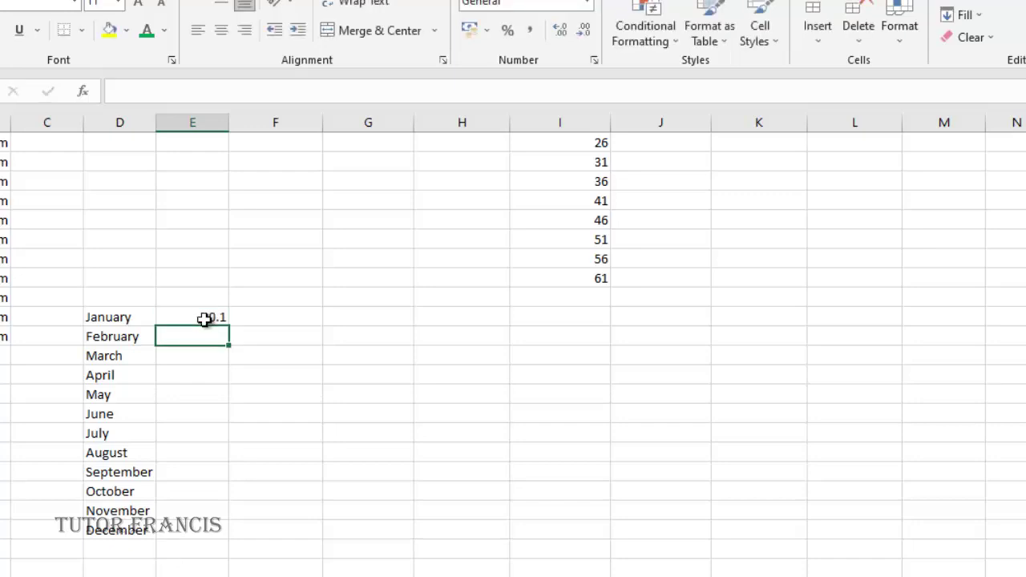
{"action": "left_click", "coordinate": [206, 319]}
{"action": "right_click", "coordinate": [205, 324]}
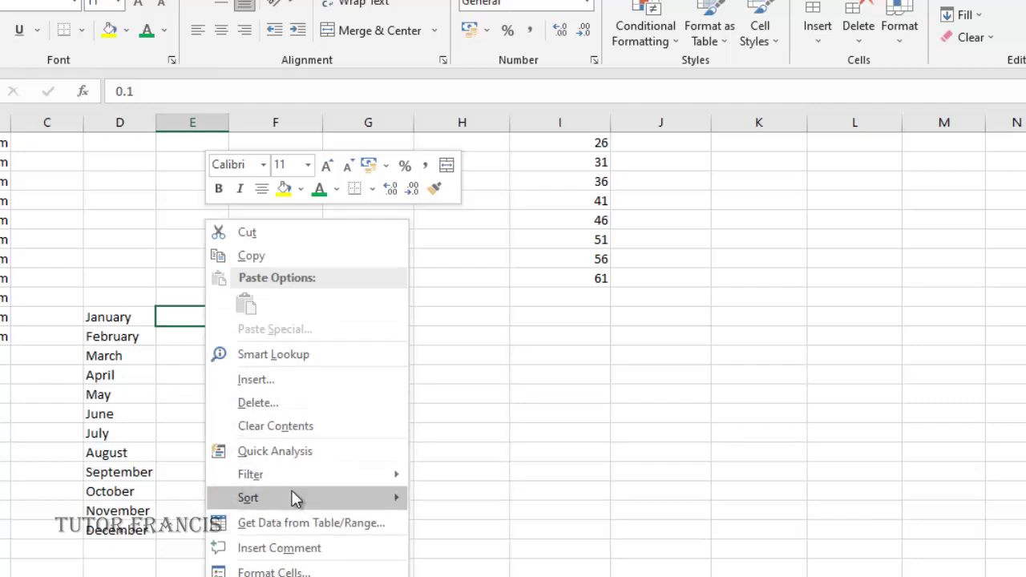
{"action": "left_click", "coordinate": [287, 570]}
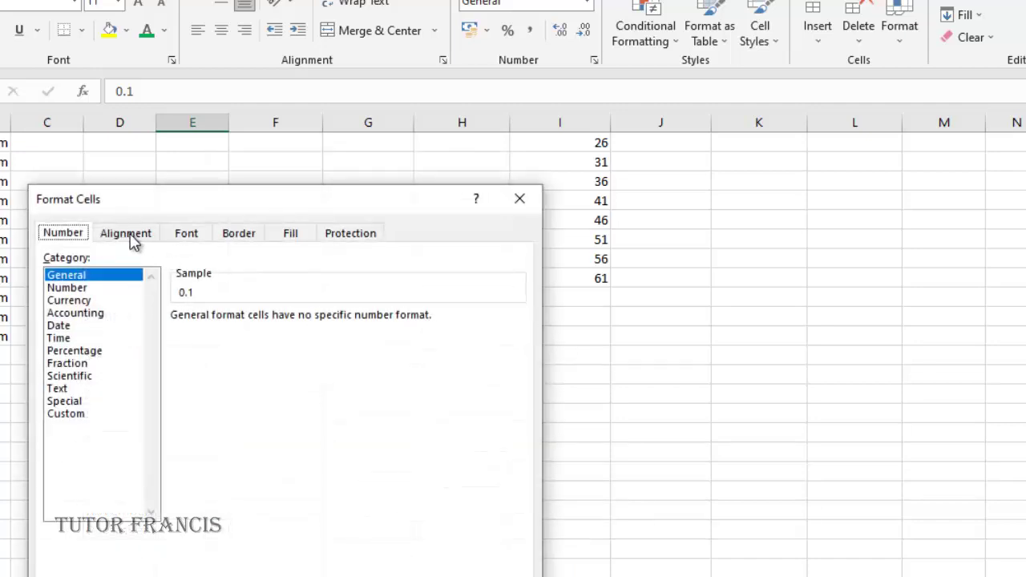
{"action": "left_click", "coordinate": [75, 351]}
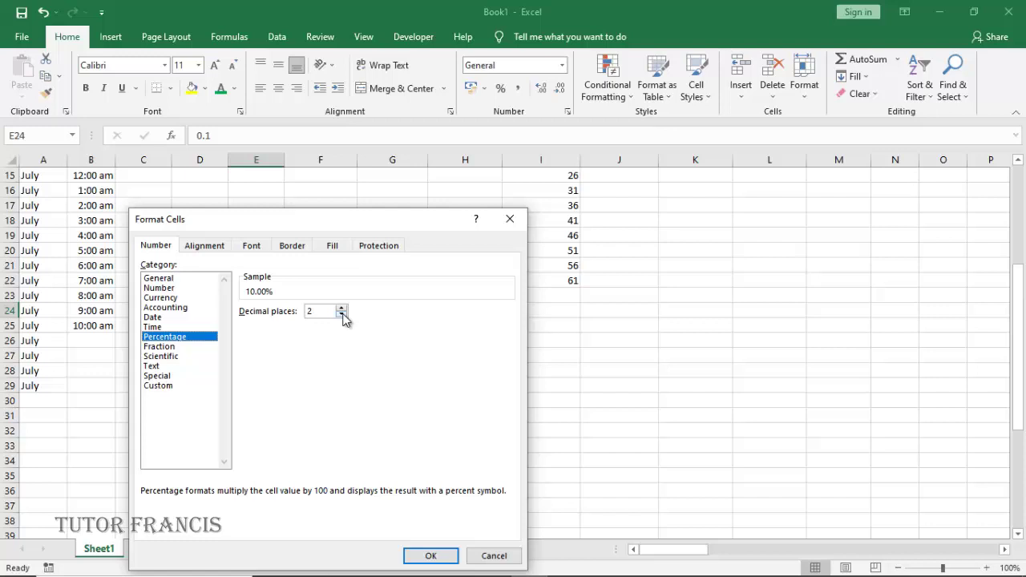
{"action": "left_click", "coordinate": [331, 317]}
{"action": "left_click", "coordinate": [431, 556]}
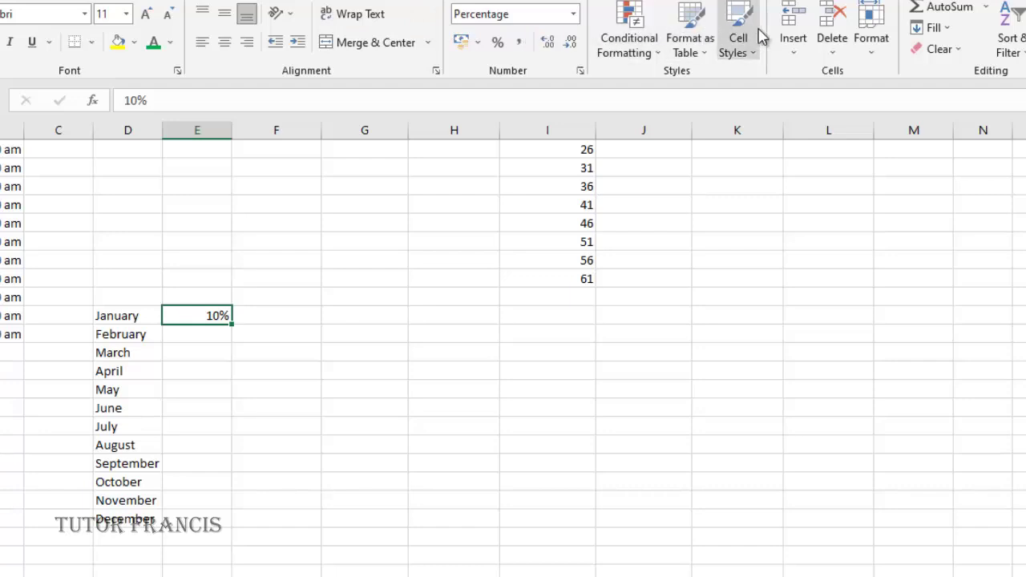
Fill a linear series along row 24 from E24 with step value 0.1 and stop value 1
{"action": "left_click", "coordinate": [947, 29]}
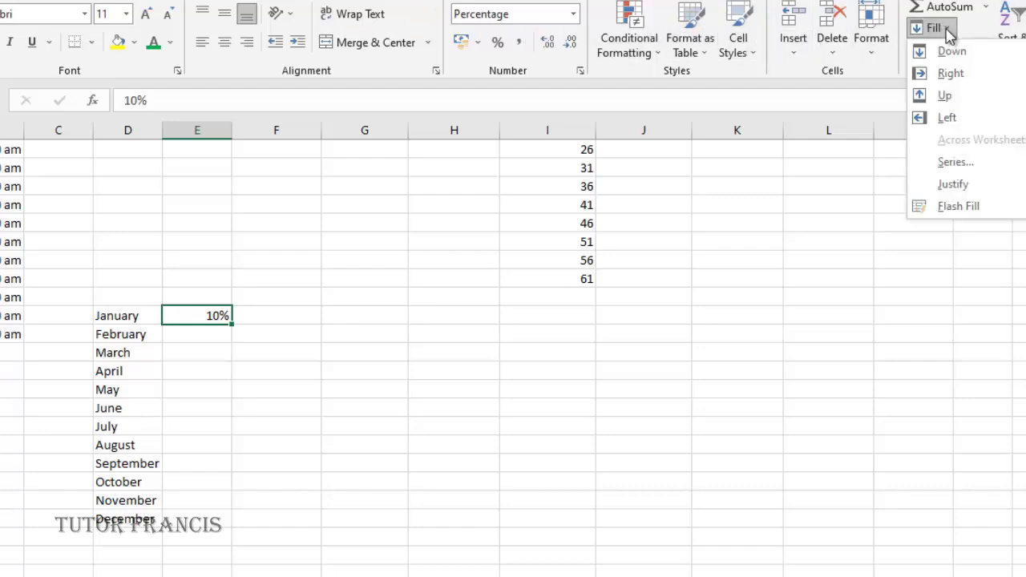
{"action": "left_click", "coordinate": [968, 162]}
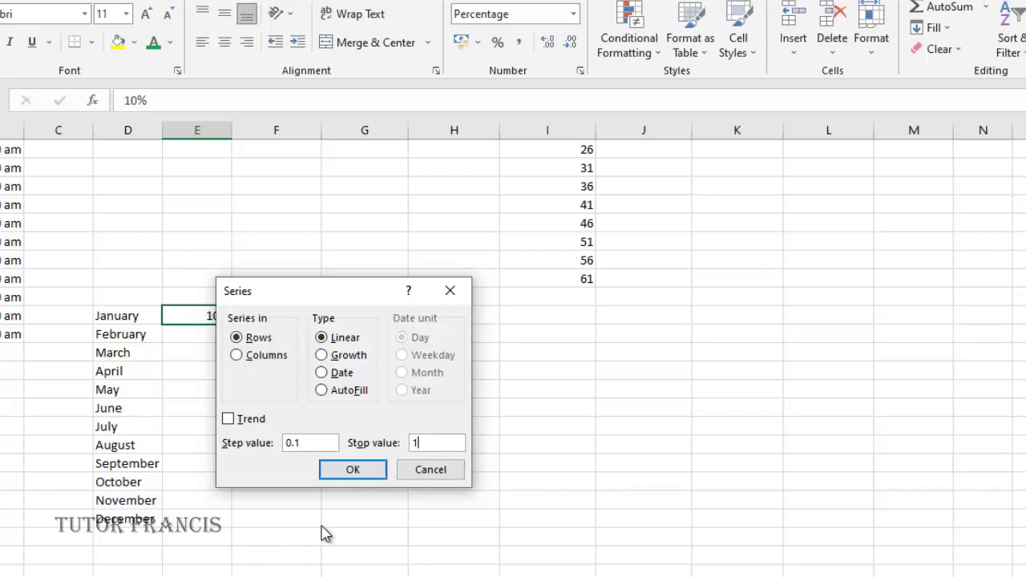
{"action": "left_click", "coordinate": [353, 471]}
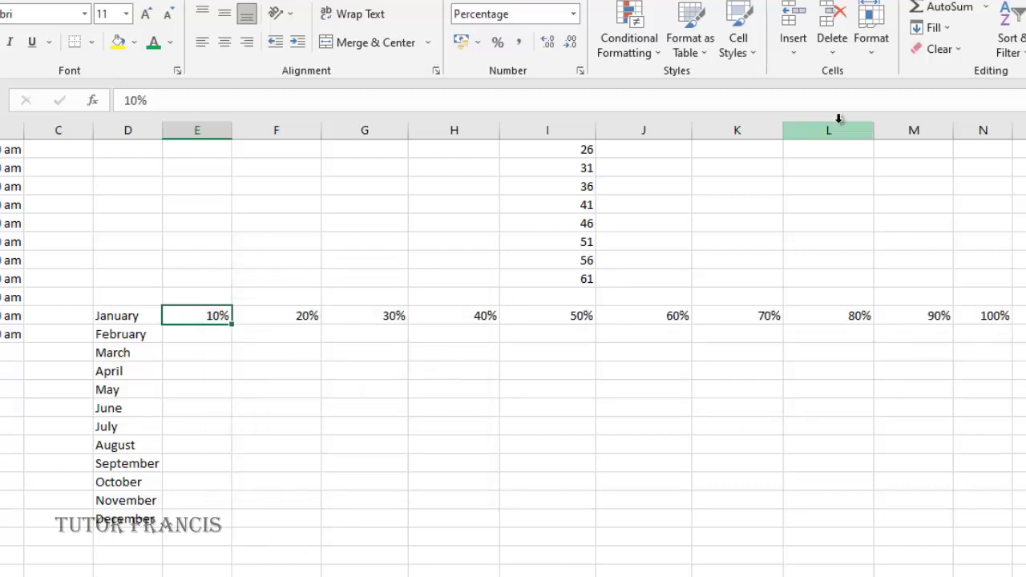
Fill a growth series down the column from E24 with step value 2 and stop value 1
{"action": "left_click", "coordinate": [948, 30]}
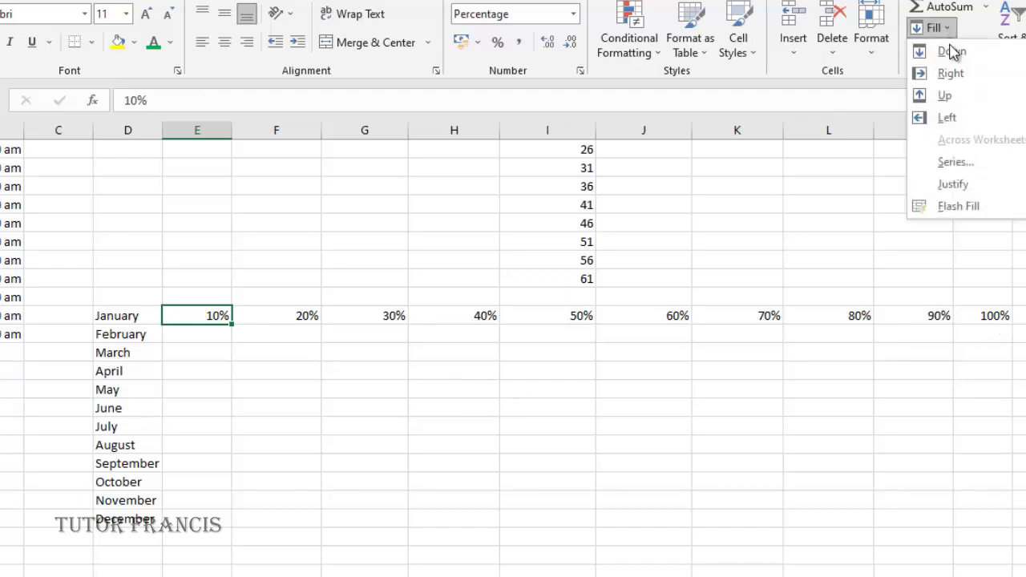
{"action": "left_click", "coordinate": [956, 163]}
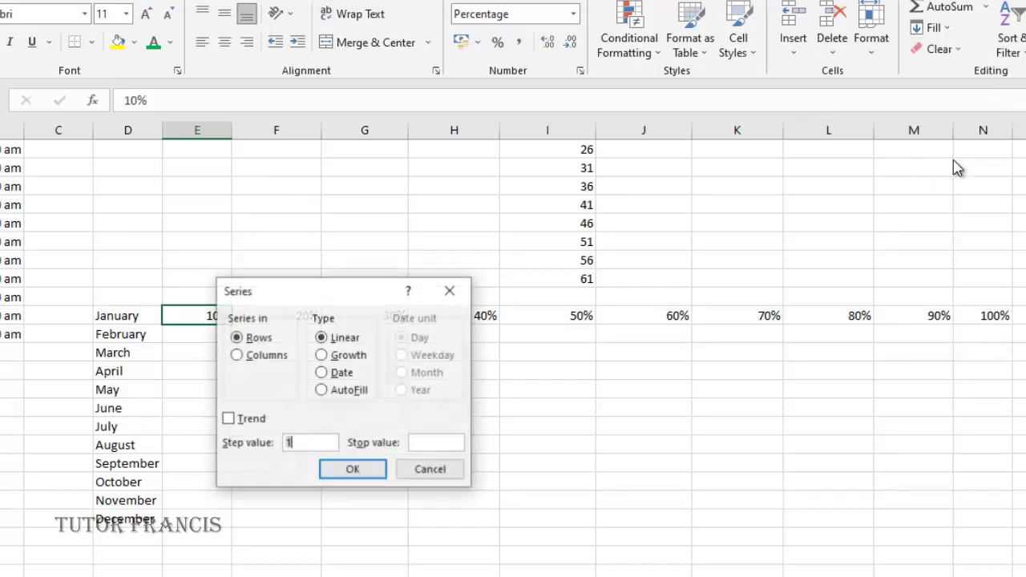
{"action": "left_click", "coordinate": [236, 356]}
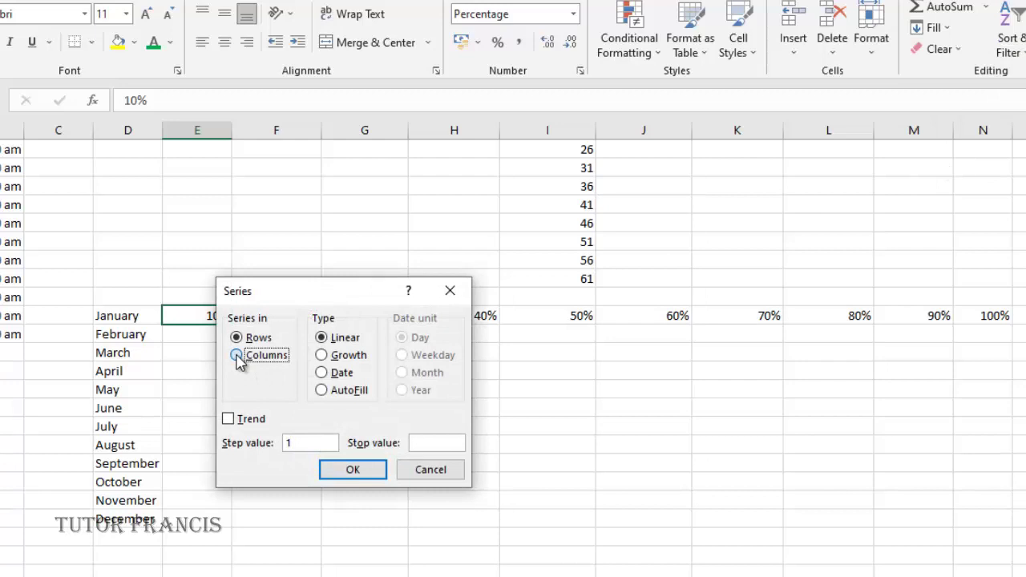
{"action": "left_click", "coordinate": [298, 445]}
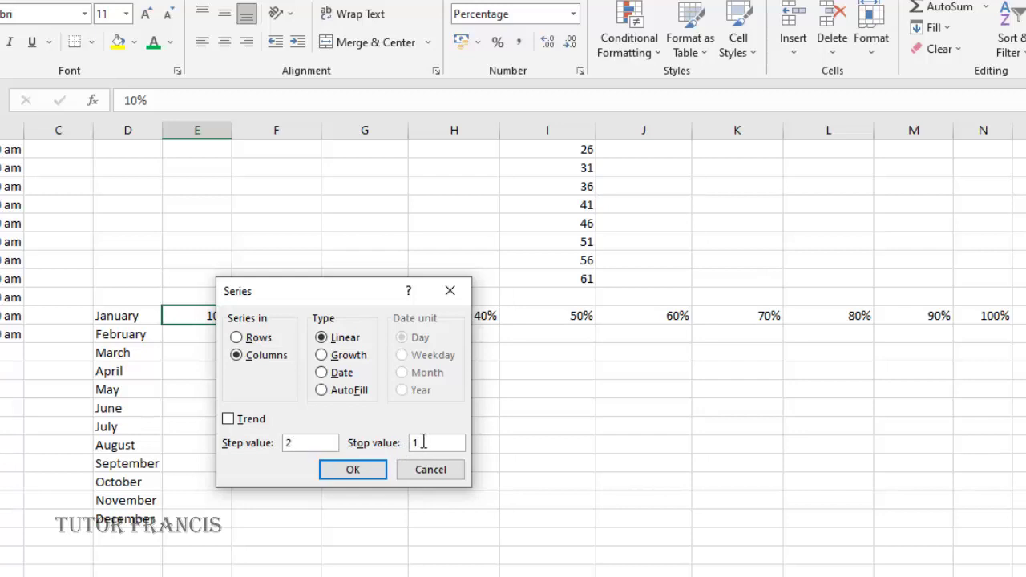
{"action": "left_click", "coordinate": [322, 355]}
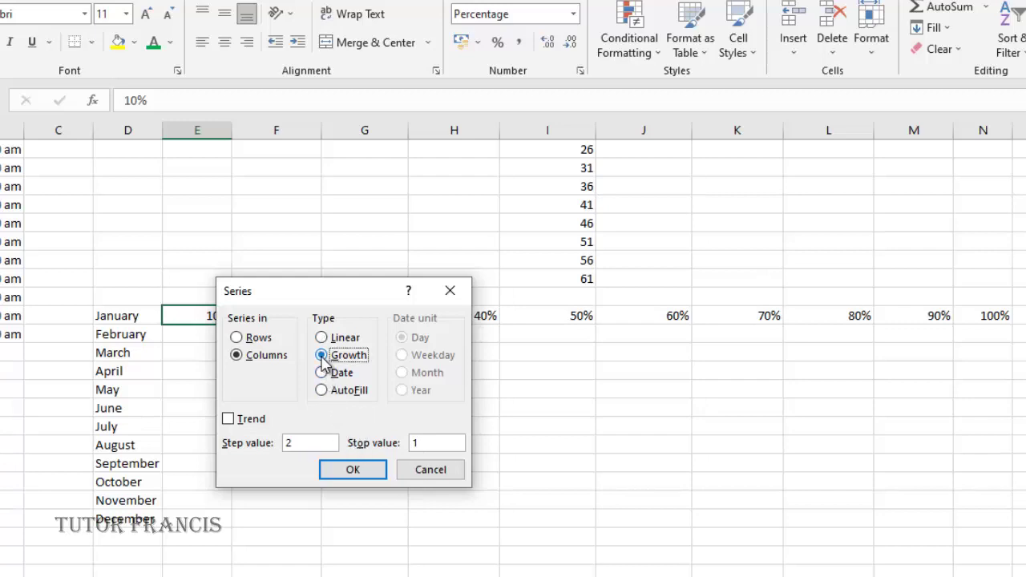
{"action": "left_click", "coordinate": [355, 470]}
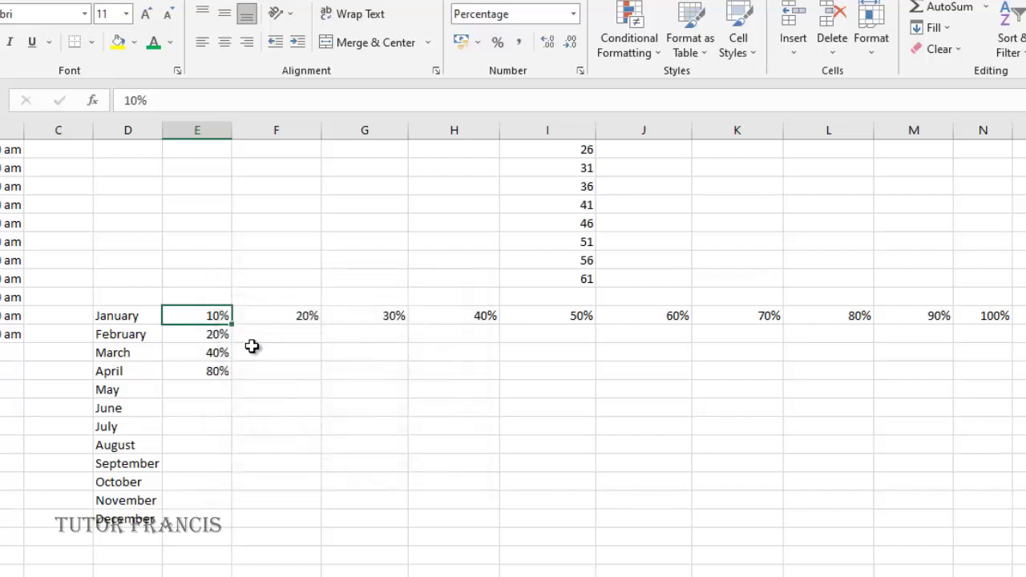
Review the growth series percentages cell by cell in E24:E27
{"action": "left_click", "coordinate": [198, 338]}
{"action": "key", "text": "Up"}
{"action": "key", "text": "Down"}
{"action": "key", "text": "Down"}
{"action": "key", "text": "Down"}
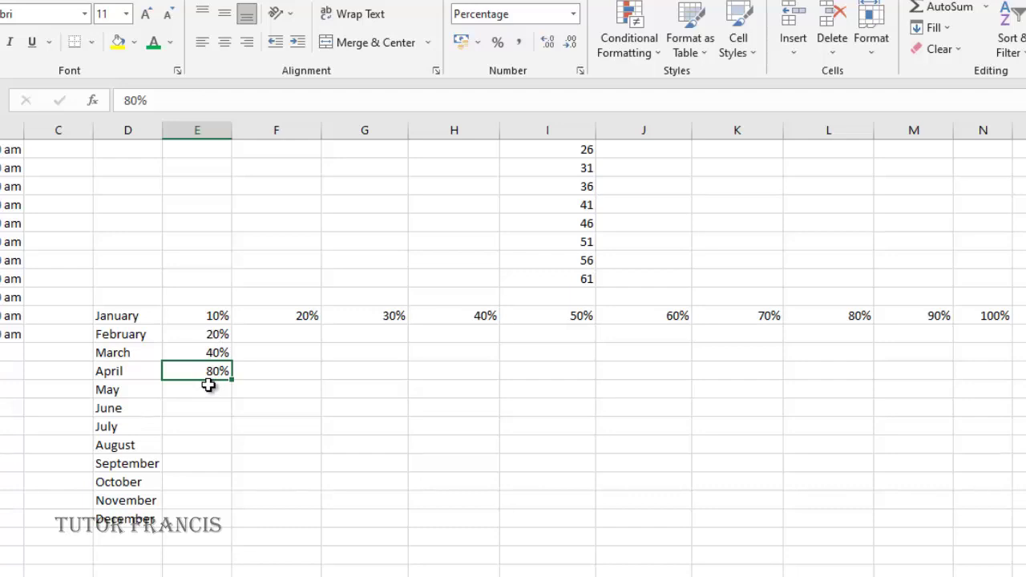
Enter 1 in F28 and 2 in G28, and extend the series across row 28 to column O with AutoFill
{"action": "left_click", "coordinate": [314, 393]}
{"action": "left_click", "coordinate": [360, 392]}
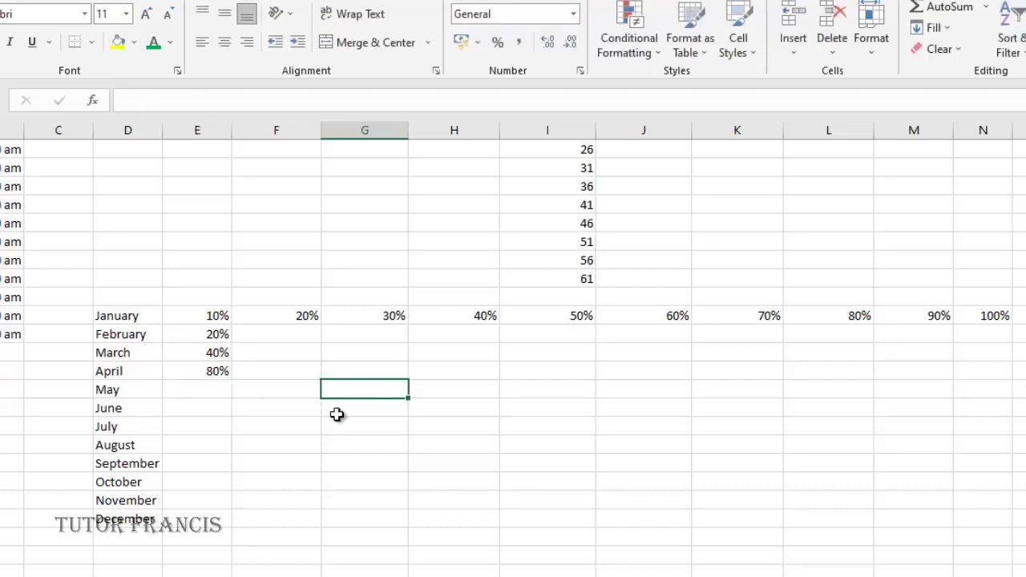
{"action": "left_click", "coordinate": [300, 392]}
{"action": "type", "text": "1"}
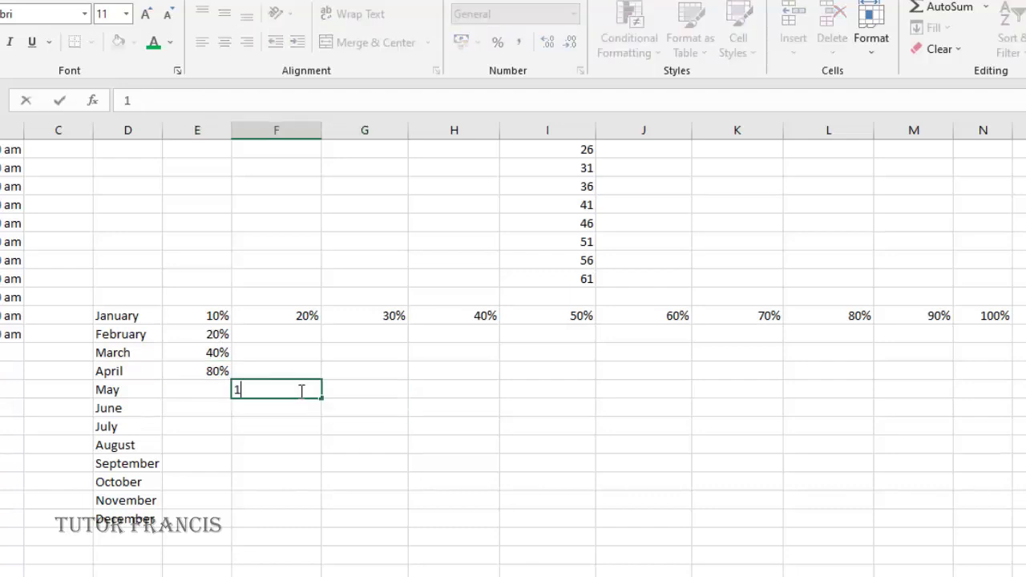
{"action": "left_click", "coordinate": [344, 391]}
{"action": "type", "text": "1"}
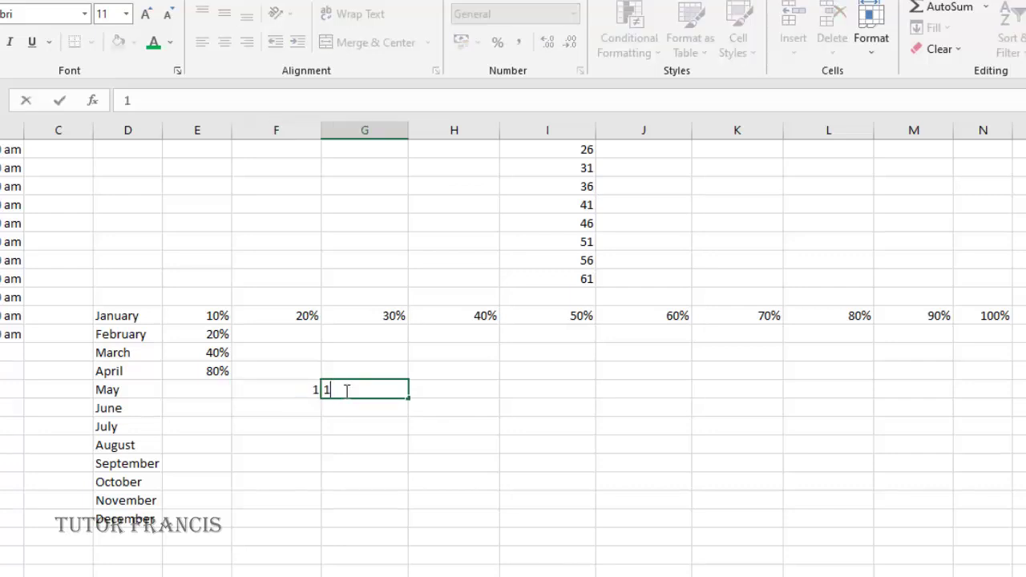
{"action": "left_click", "coordinate": [420, 390]}
{"action": "left_click_drag", "start_coordinate": [319, 389], "coordinate": [357, 400]}
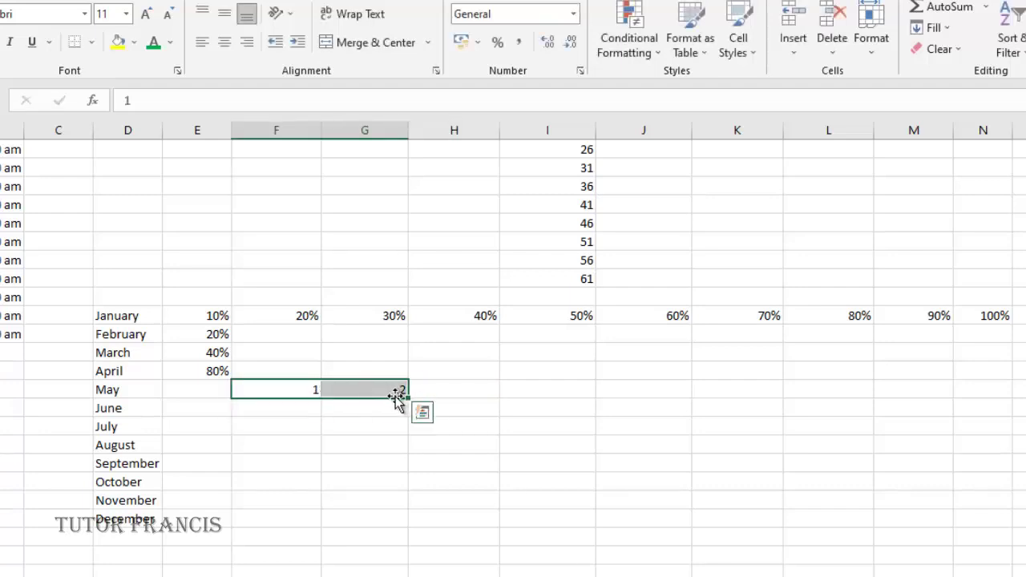
{"action": "left_click_drag", "start_coordinate": [409, 399], "coordinate": [1024, 388]}
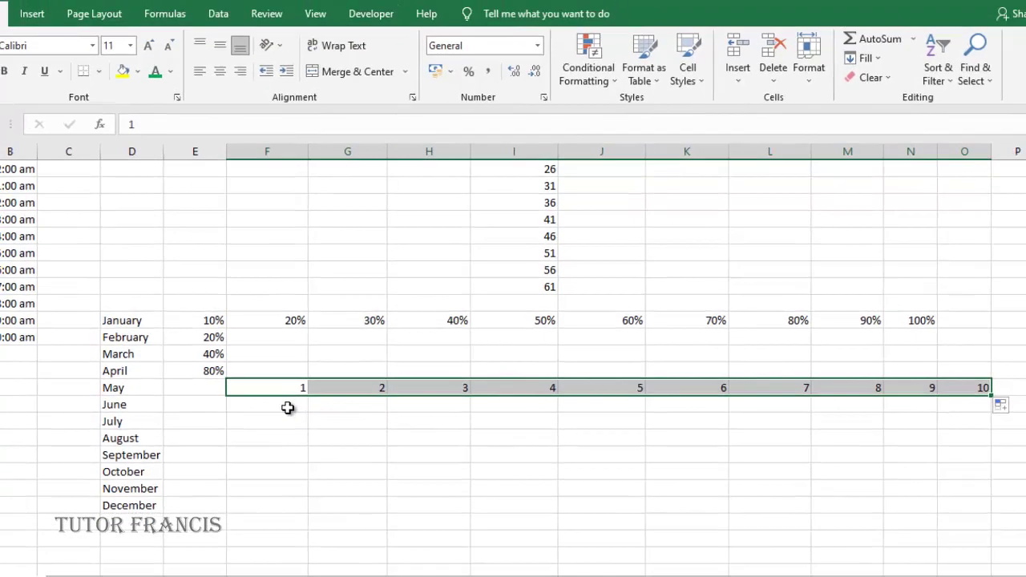
Enter 11 in F29 and 12 in G29, and extend the series across row 29 to column O with AutoFill
{"action": "left_click", "coordinate": [299, 408]}
{"action": "type", "text": "11"}
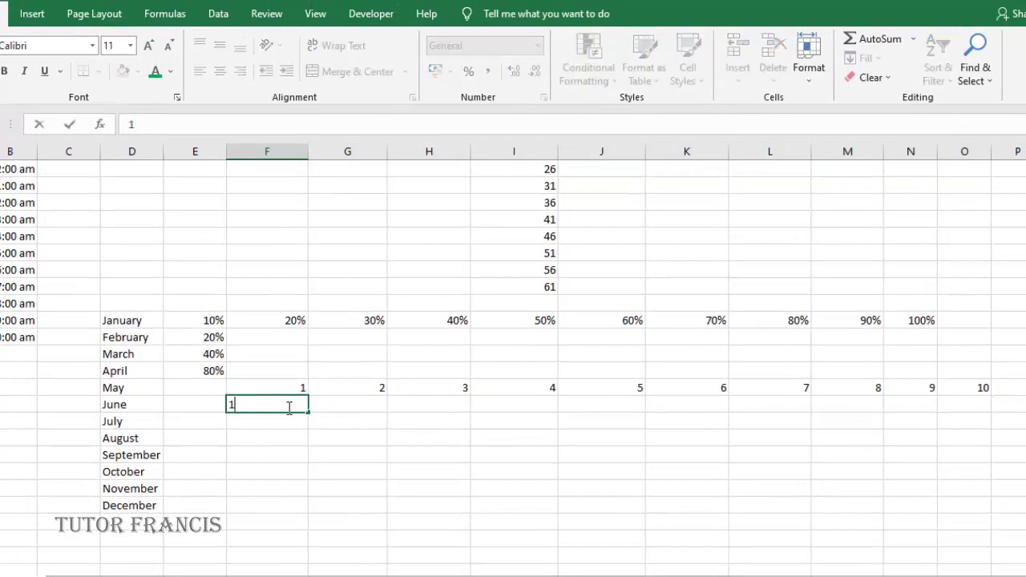
{"action": "left_click", "coordinate": [333, 408]}
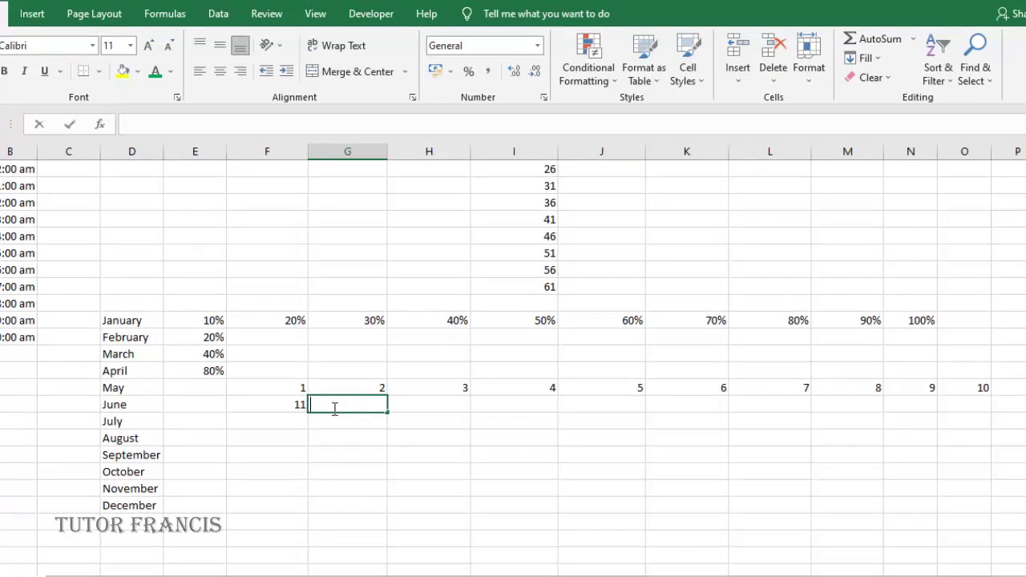
{"action": "type", "text": "12"}
{"action": "left_click", "coordinate": [400, 408]}
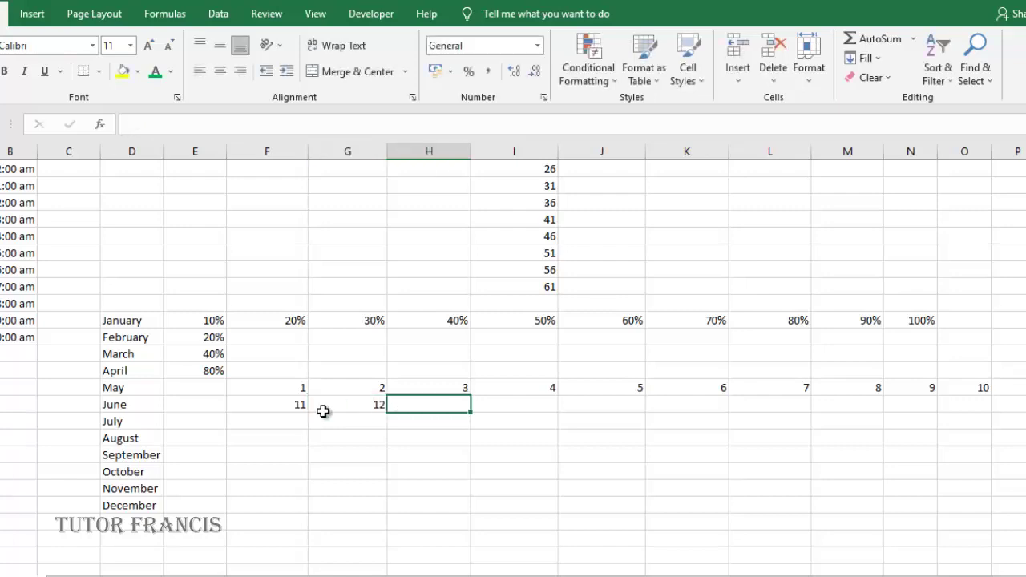
{"action": "left_click_drag", "start_coordinate": [300, 408], "coordinate": [991, 428]}
Extend the number block F28:O29 downwards with AutoFill until its last value is 1330
{"action": "double_click", "coordinate": [952, 392]}
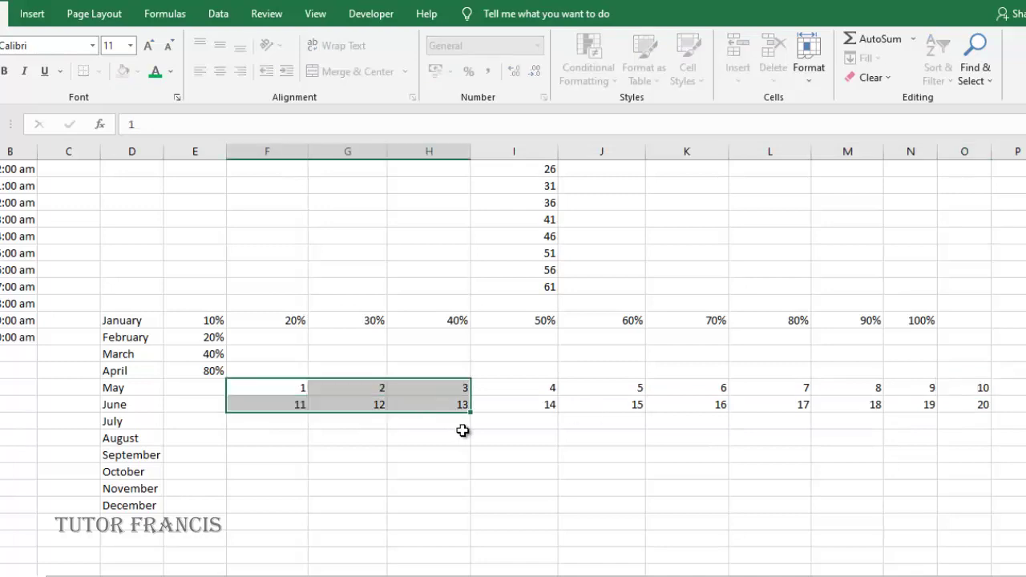
{"action": "left_click_drag", "start_coordinate": [463, 430], "coordinate": [963, 395]}
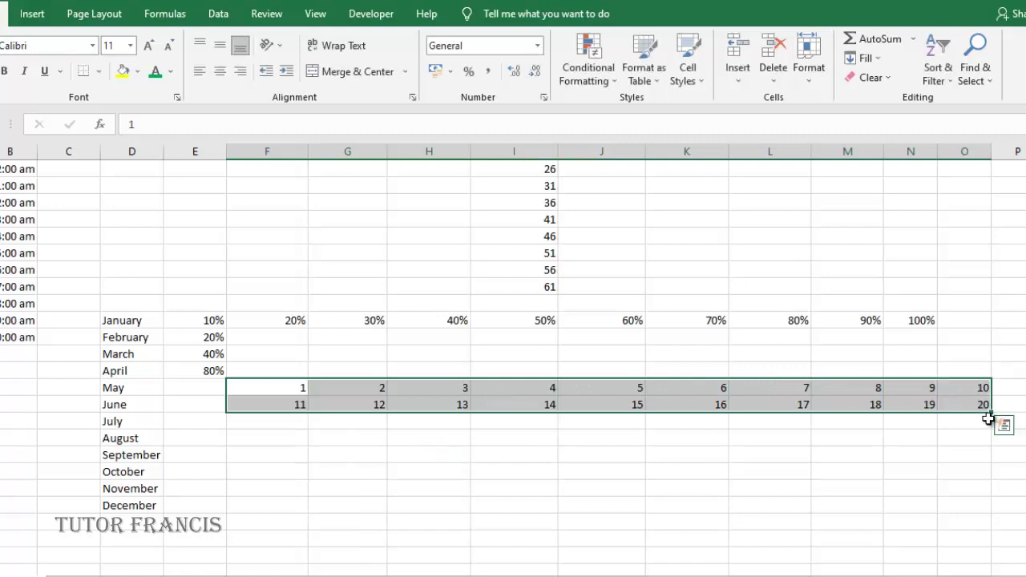
{"action": "left_click_drag", "start_coordinate": [992, 411], "coordinate": [992, 548]}
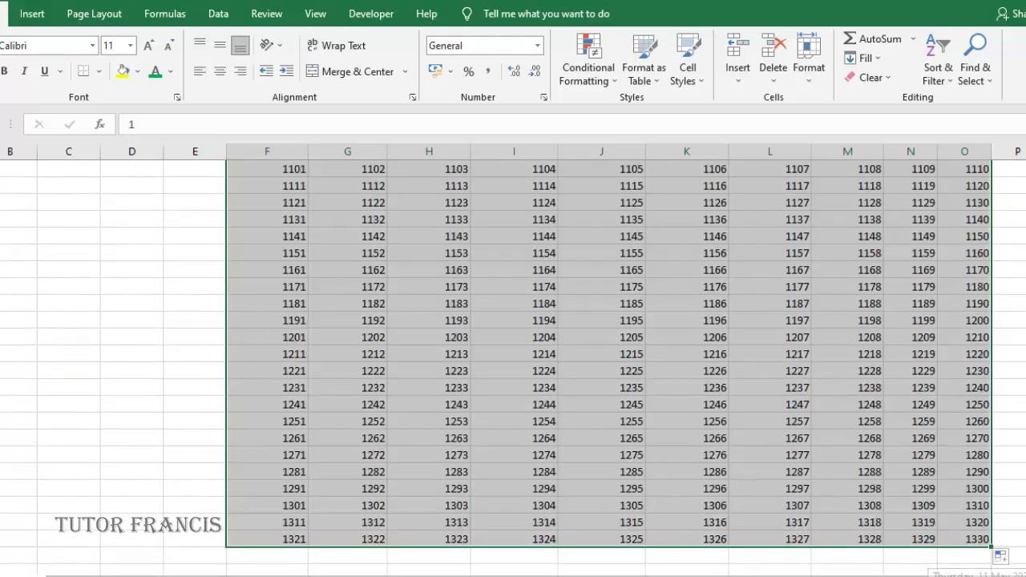
Look through the filled number block in columns F to O, going upwards along column O
{"action": "left_click", "coordinate": [959, 241]}
{"action": "key", "text": "Up"}
{"action": "key", "text": "Up"}
{"action": "key", "text": "Up"}
{"action": "key", "text": "Up"}
{"action": "key", "text": "Up"}
{"action": "key", "text": "Up"}
{"action": "key", "text": "Up"}
{"action": "key", "text": "Up"}
{"action": "key", "text": "Up"}
{"action": "key", "text": "Up"}
{"action": "key", "text": "Up"}
{"action": "key", "text": "Up"}
{"action": "key", "text": "Up"}
{"action": "key", "text": "Up"}
{"action": "key", "text": "Up"}
{"action": "key", "text": "Up"}
{"action": "key", "text": "Up"}
{"action": "key", "text": "Up"}
{"action": "key", "text": "Up"}
{"action": "key", "text": "Up"}
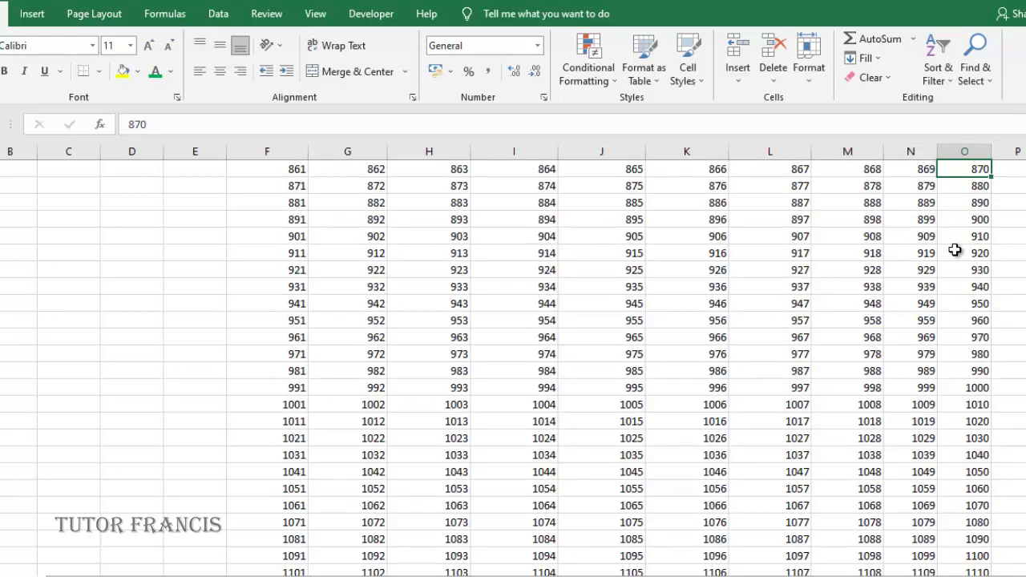
{"action": "key", "text": "Up"}
{"action": "key", "text": "Up"}
{"action": "key", "text": "Up"}
{"action": "key", "text": "Up"}
{"action": "key", "text": "Up"}
{"action": "key", "text": "Up"}
{"action": "key", "text": "Up"}
{"action": "key", "text": "Up"}
{"action": "key", "text": "Up"}
{"action": "key", "text": "Up"}
{"action": "key", "text": "Up"}
{"action": "key", "text": "Up"}
{"action": "key", "text": "Up"}
{"action": "key", "text": "Up"}
{"action": "key", "text": "Up"}
{"action": "key", "text": "Up"}
{"action": "key", "text": "Up"}
{"action": "key", "text": "Up"}
{"action": "key", "text": "Up"}
{"action": "key", "text": "Up"}
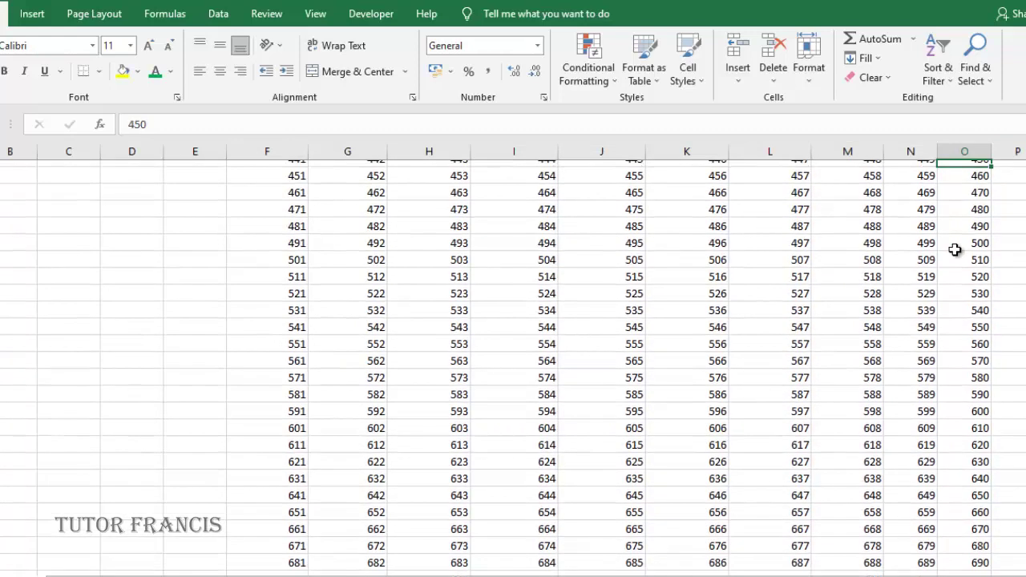